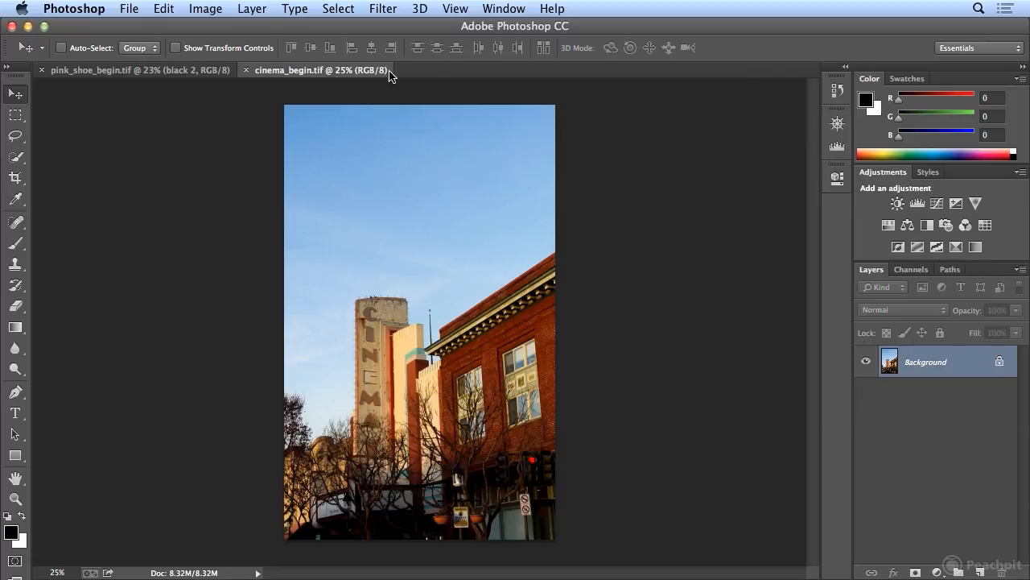
- Convert cinema_begin.tif to Grayscale mode, discarding its color information
click(213, 9)
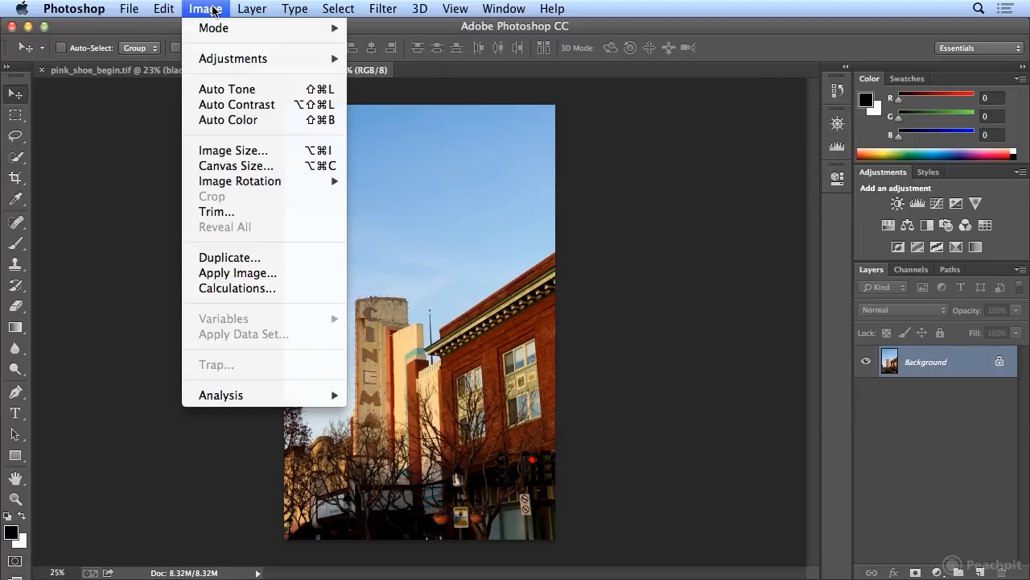
mouse_move(257, 28)
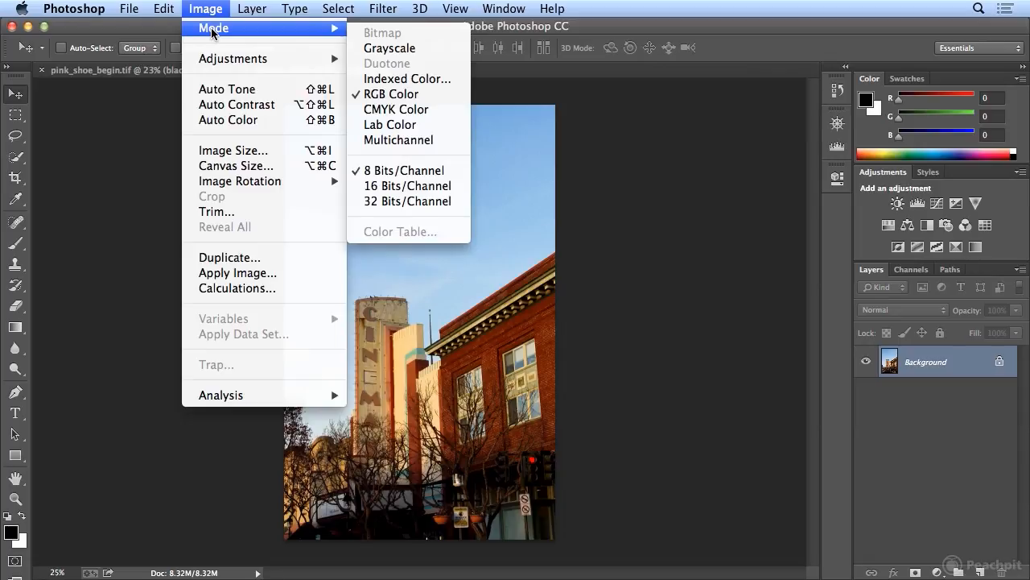
click(389, 48)
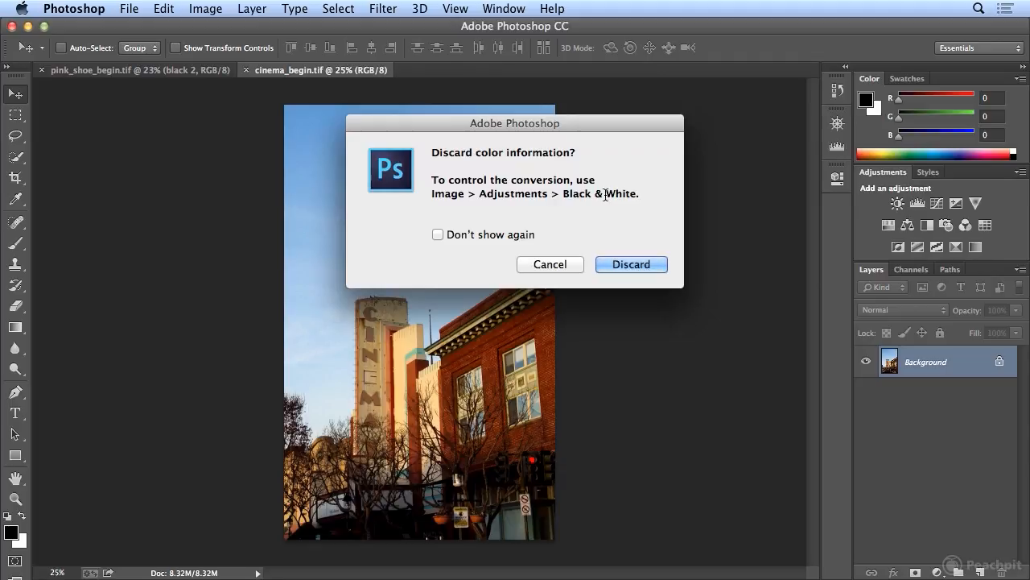
click(634, 266)
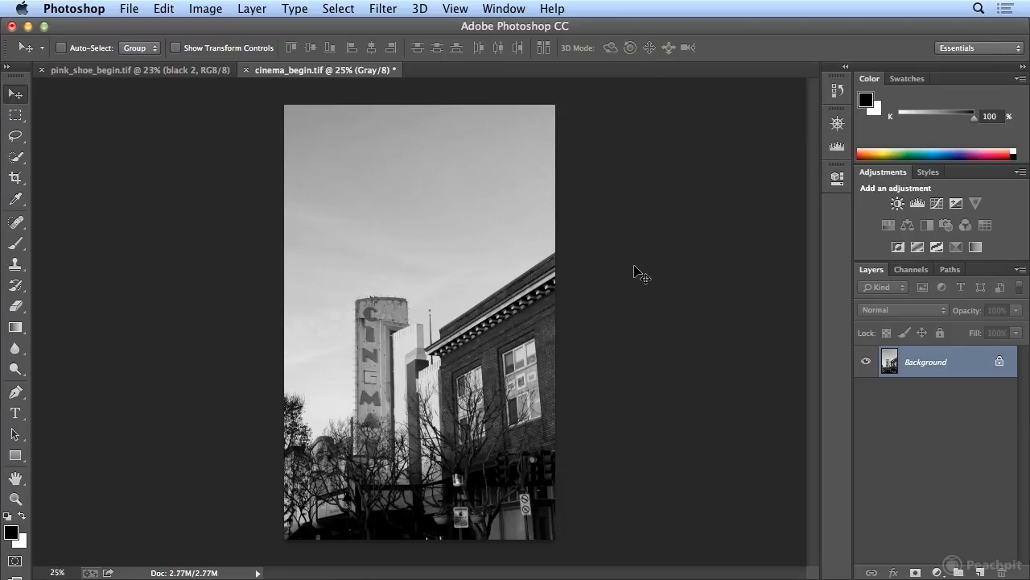
- Create a new document from the Grayscale history state of cinema_begin.tif and return to the original file
click(837, 92)
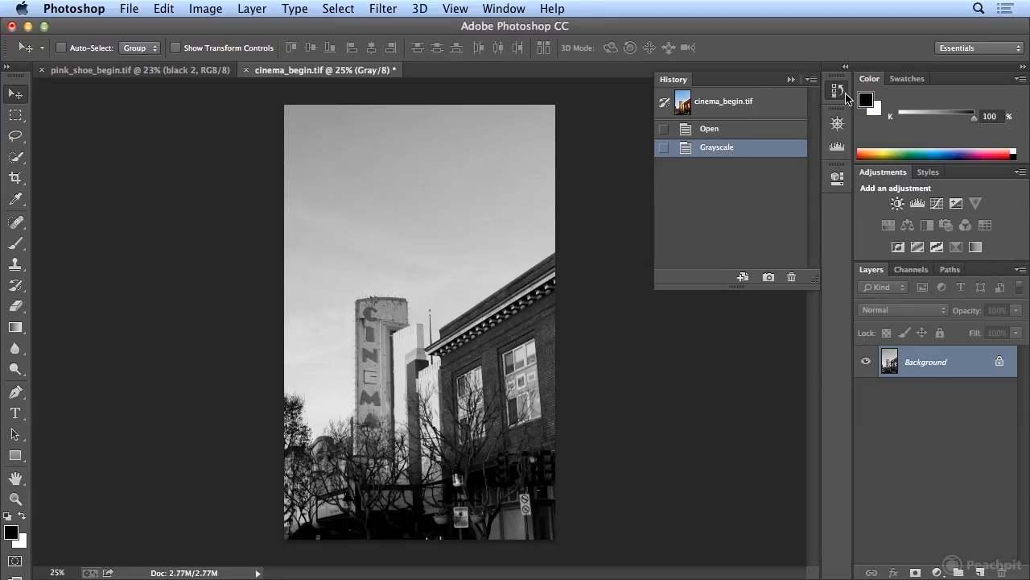
click(742, 278)
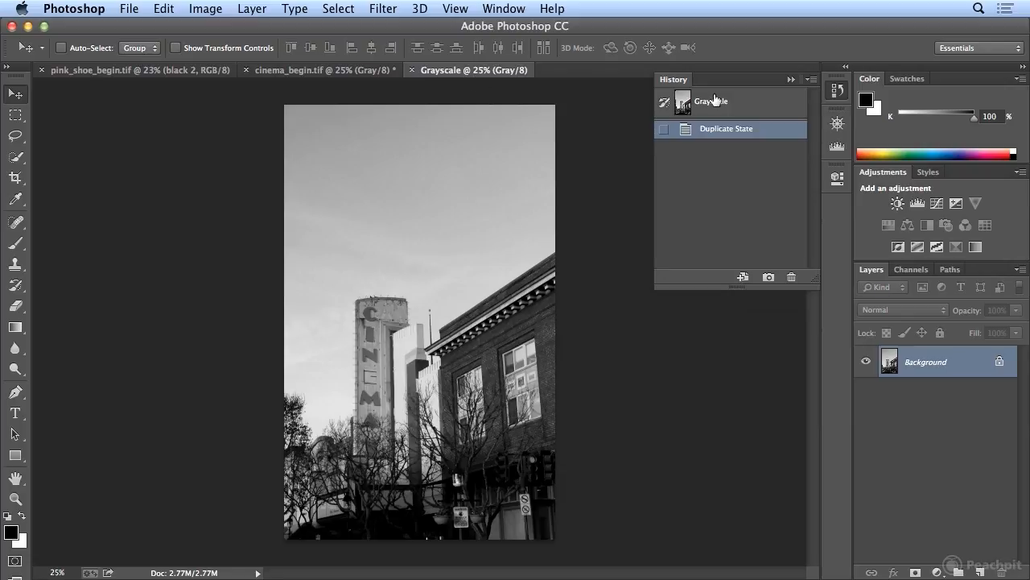
click(840, 100)
click(354, 71)
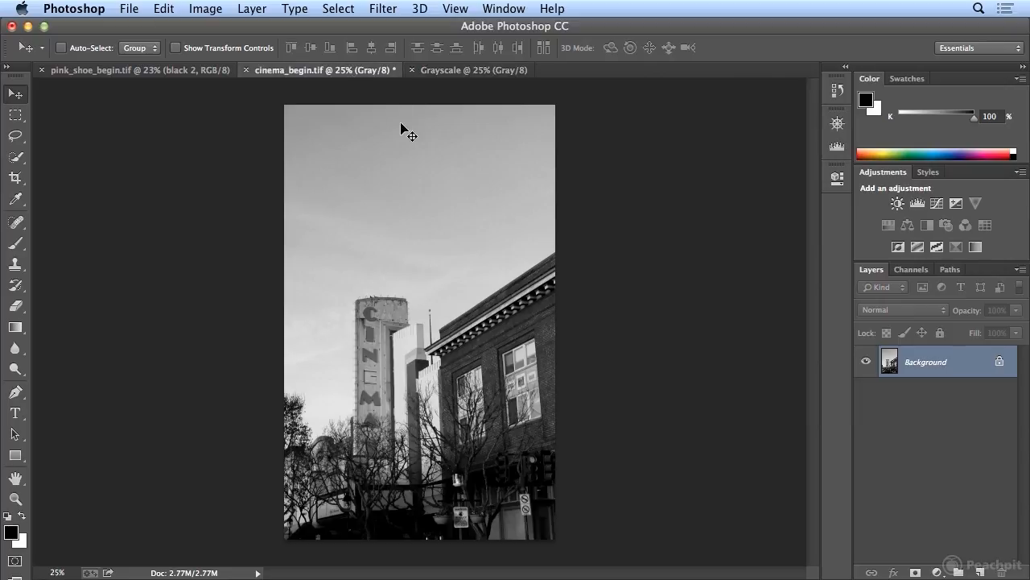
click(203, 7)
mouse_move(196, 60)
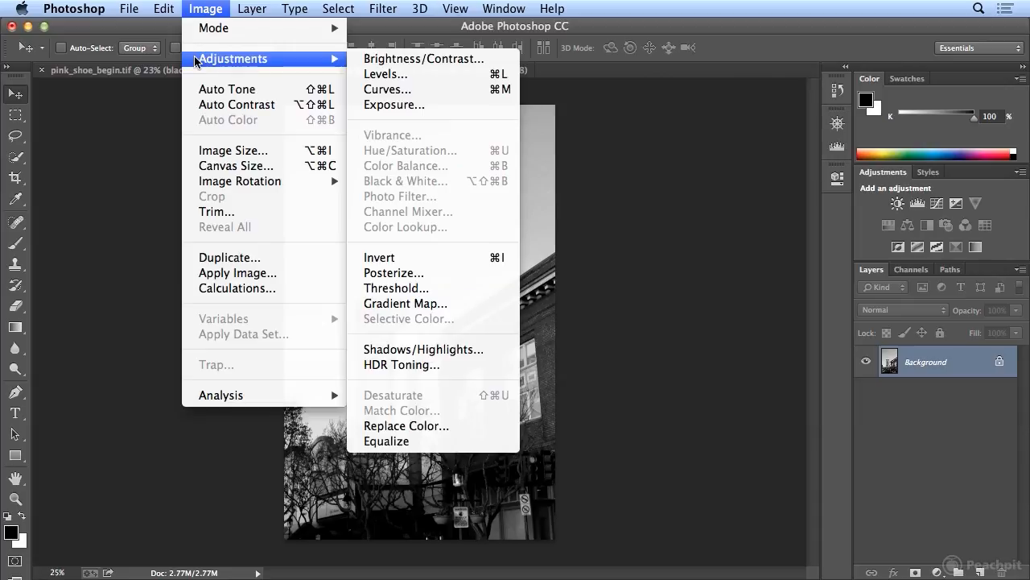
click(201, 9)
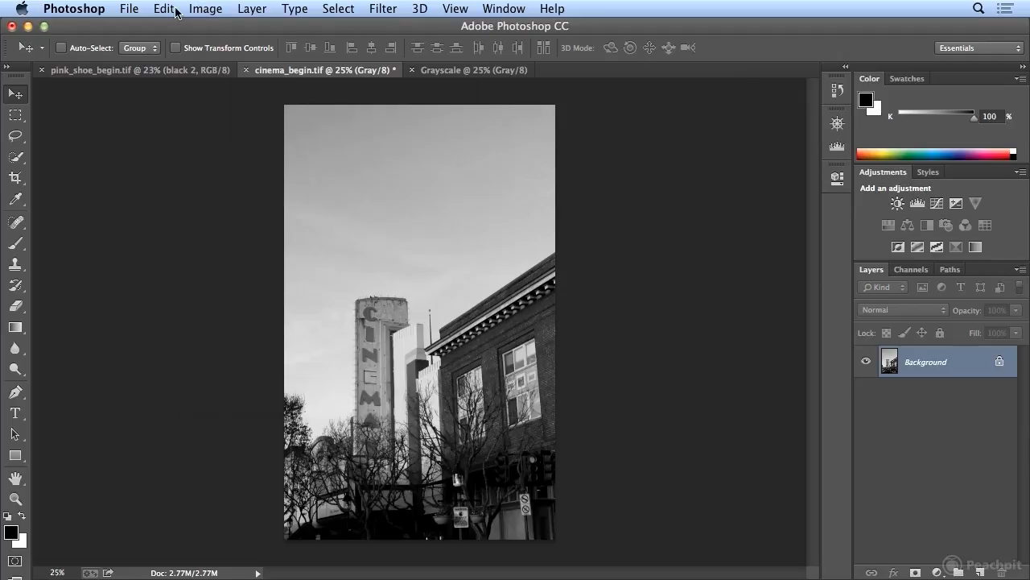
- Undo the Grayscale conversion of cinema_begin.tif and add a Black & White adjustment layer to the color image
click(162, 9)
click(163, 29)
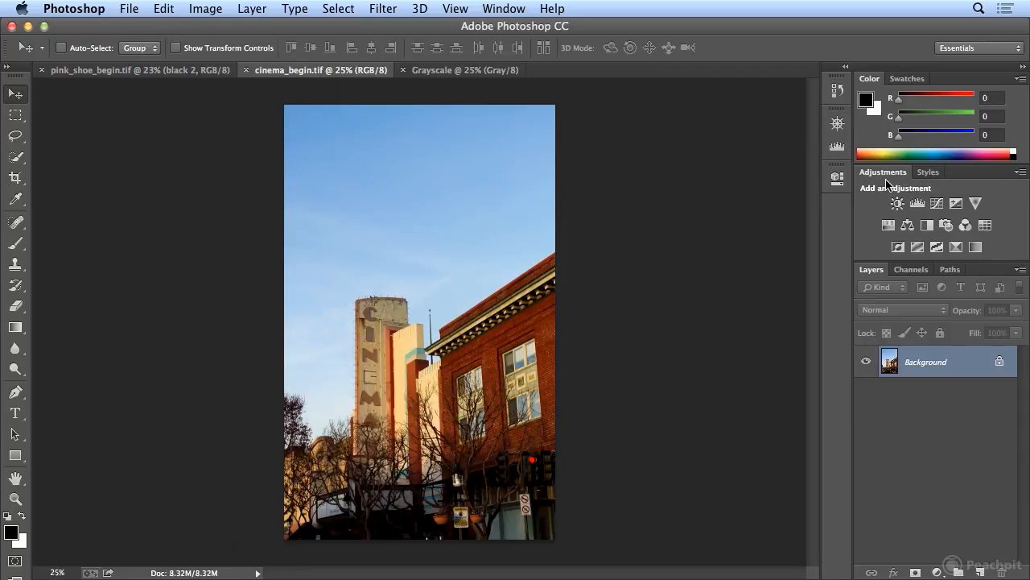
click(927, 227)
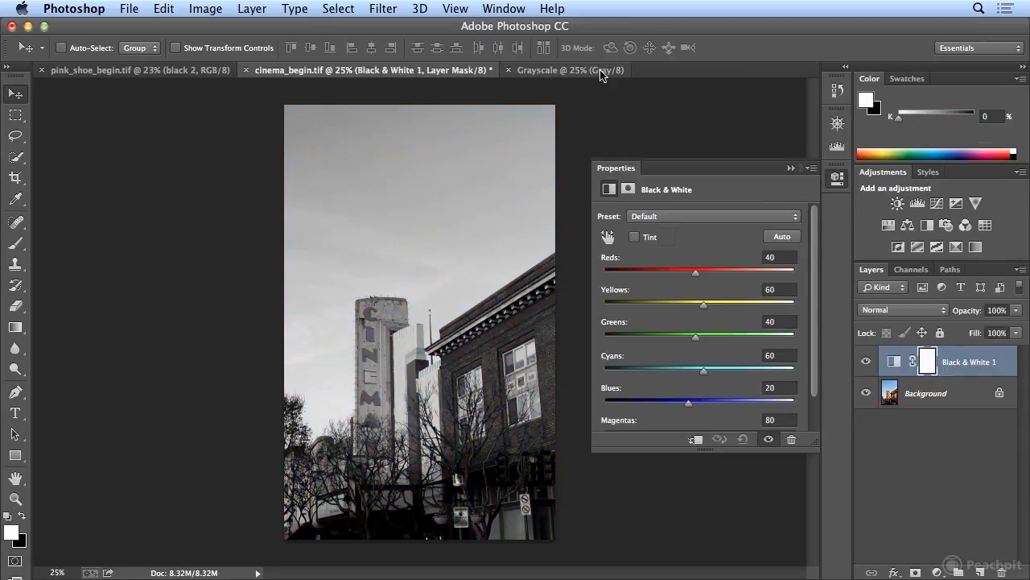
- Compare the Grayscale document with the Black & White version of cinema_begin.tif by switching between them, ending on cinema_begin.tif
click(564, 71)
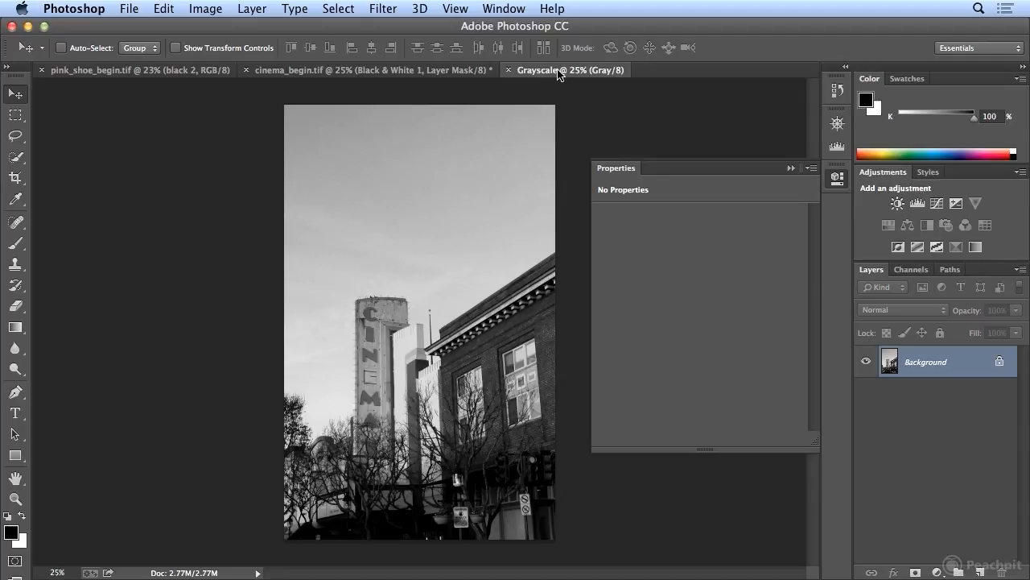
click(472, 71)
click(559, 73)
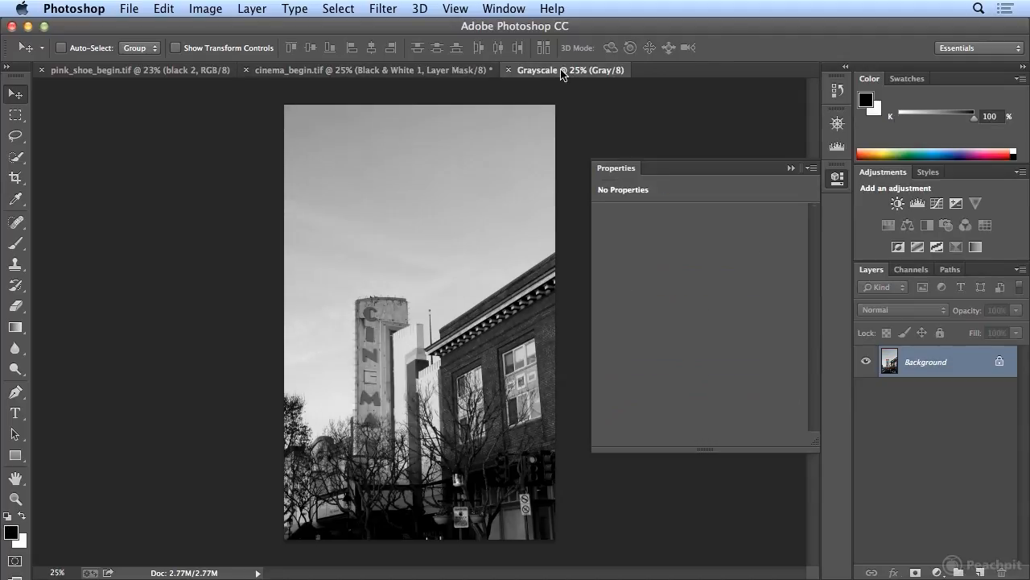
click(462, 71)
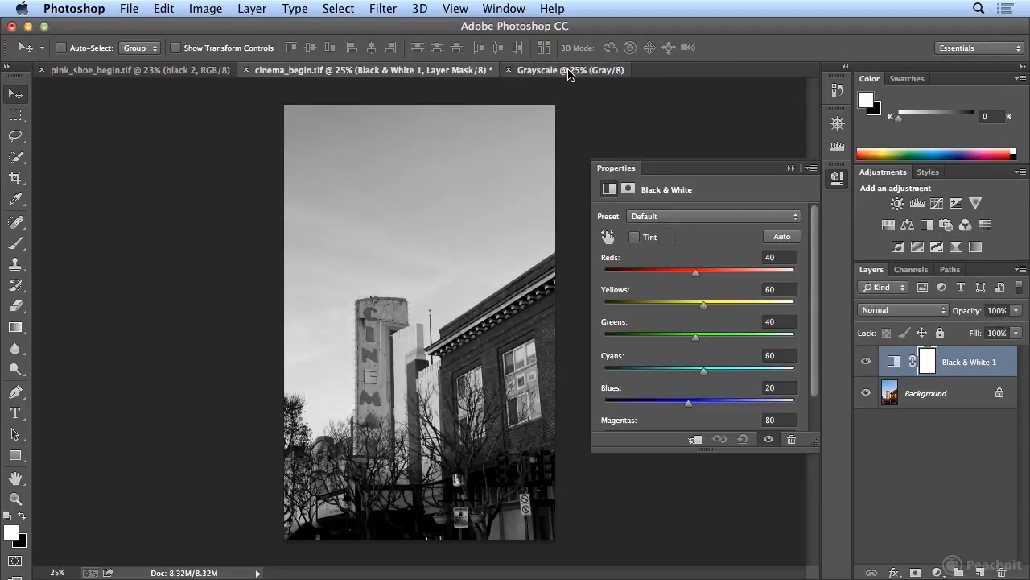
click(565, 71)
click(429, 70)
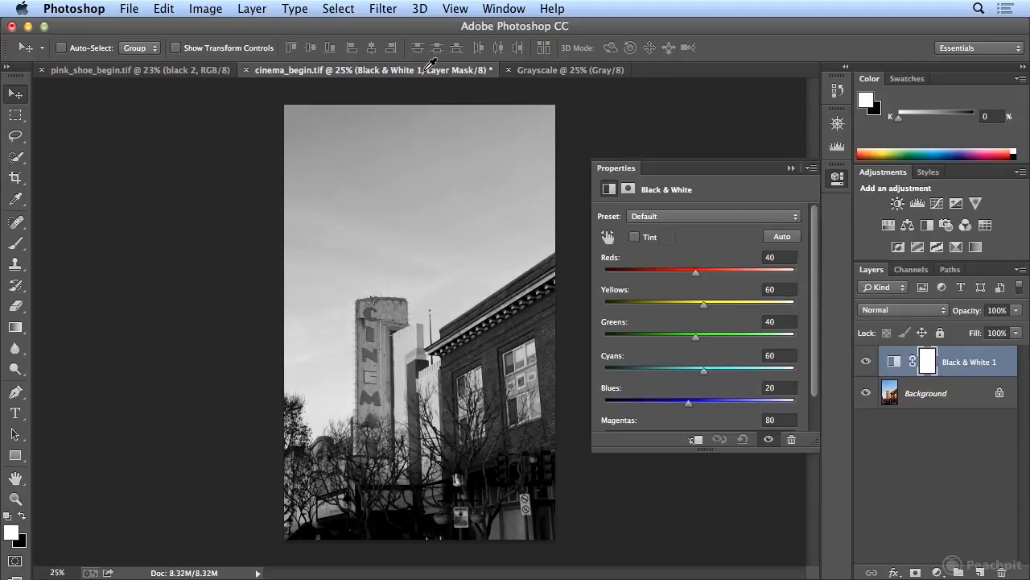
click(531, 74)
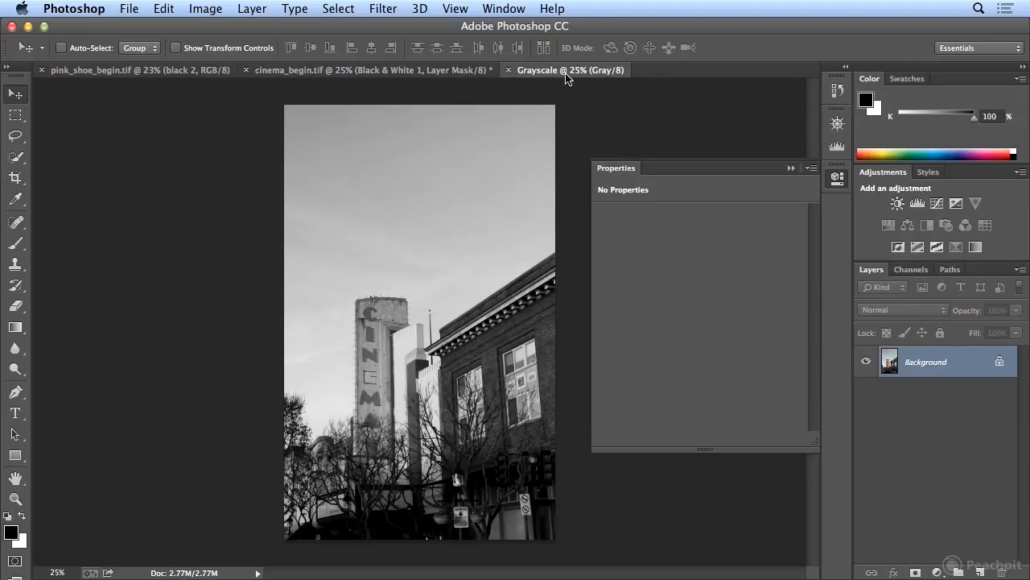
click(443, 75)
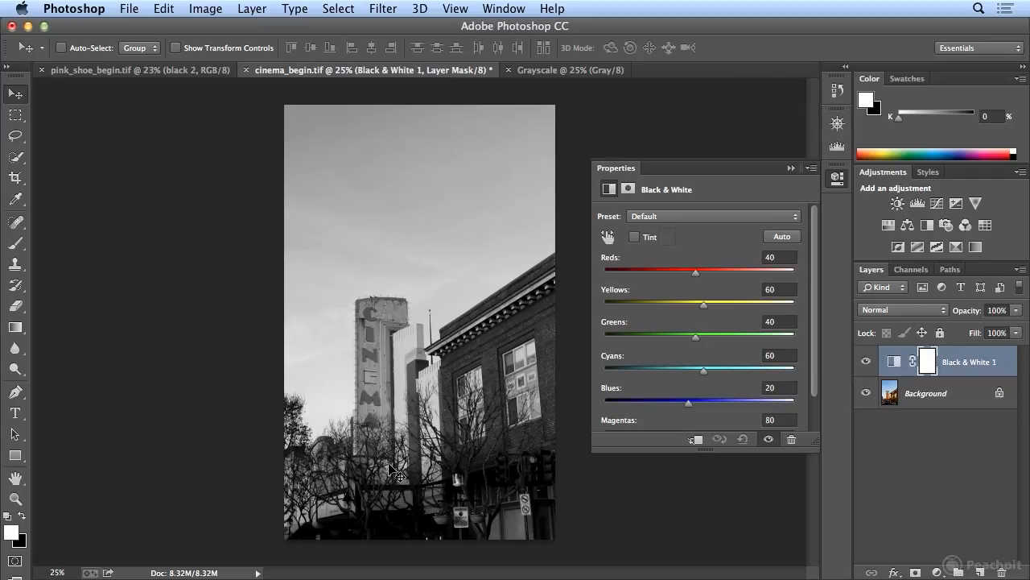
- Enlarge the Black & White adjustment's properties to show all color sliders and set Reds to -3
drag(814, 442, 801, 493)
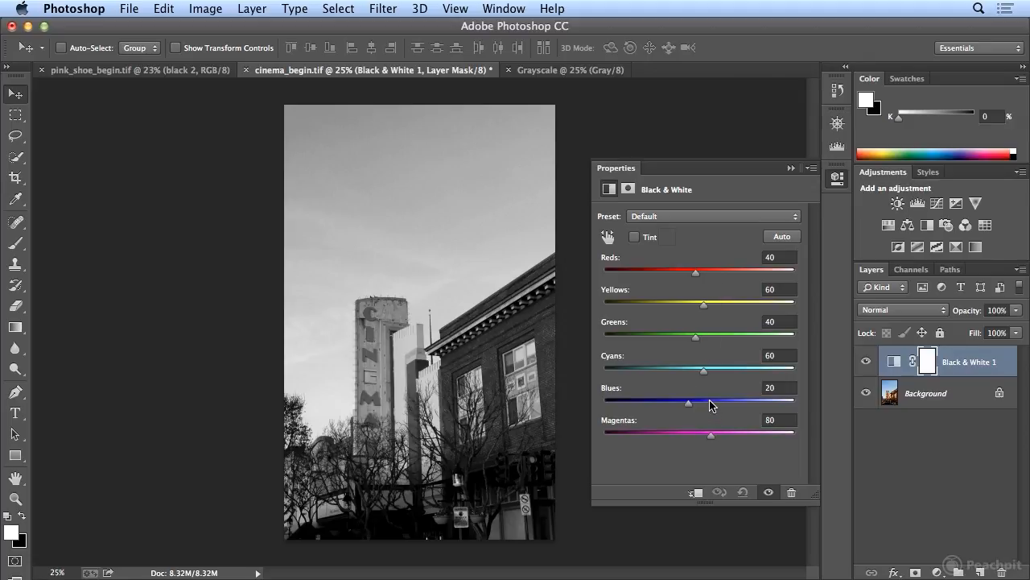
mouse_move(697, 275)
mouse_down()
mouse_move(649, 280)
mouse_move(718, 281)
mouse_move(645, 284)
mouse_move(700, 282)
mouse_move(670, 284)
mouse_move(678, 281)
mouse_up()
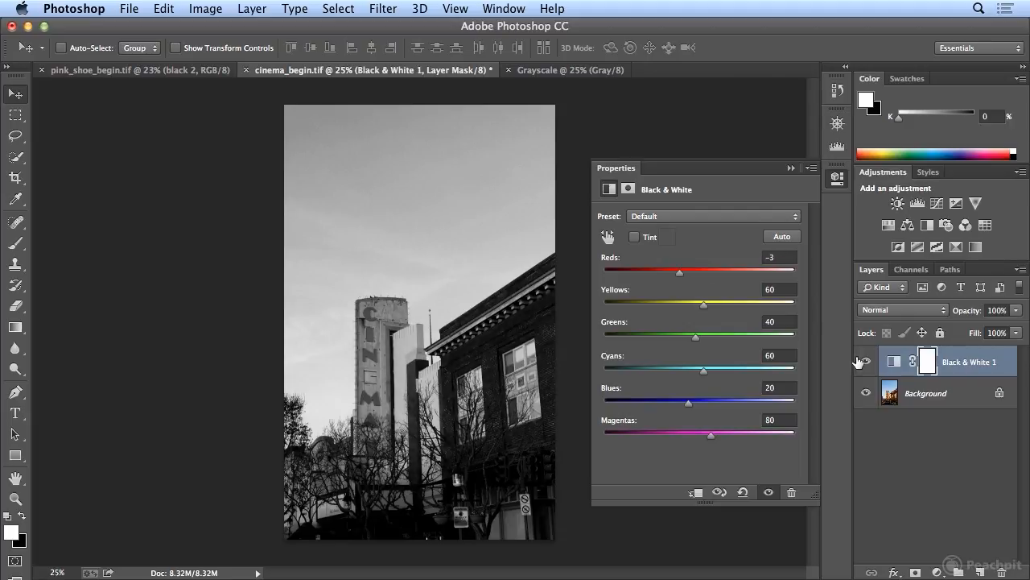
- Compare the darkened brick with the color original by repeatedly hiding and showing the Black & White adjustment layer
click(867, 363)
click(866, 363)
click(866, 363)
click(866, 363)
click(866, 363)
click(866, 363)
click(866, 363)
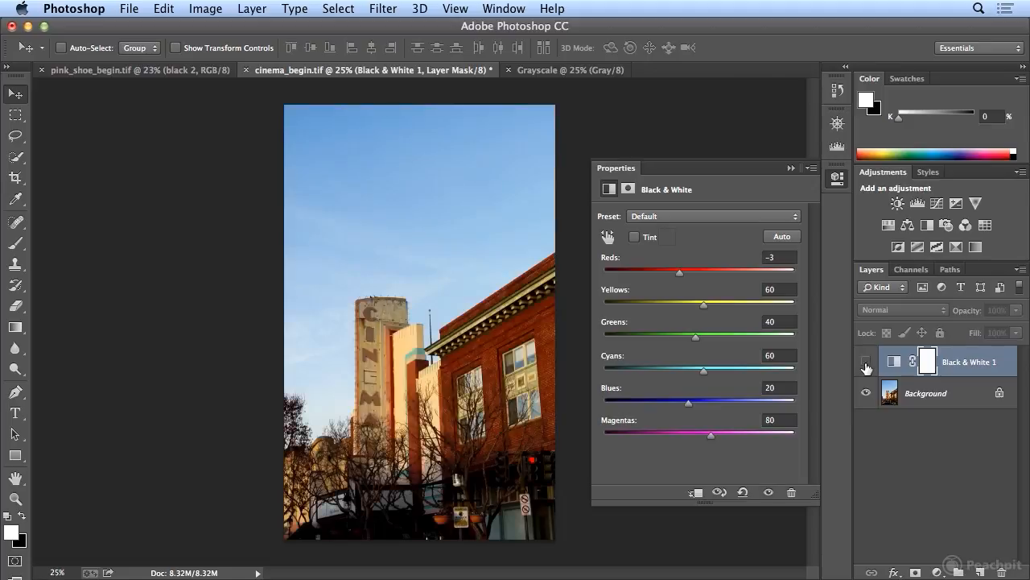
click(866, 363)
click(866, 363)
- Set the Black & White adjustment's Reds to -9 and Yellows to 117, keeping the adjustment layer visible
mouse_move(679, 272)
mouse_down()
mouse_move(708, 278)
mouse_move(649, 276)
mouse_move(700, 278)
mouse_move(662, 280)
mouse_move(679, 283)
mouse_up()
click(866, 361)
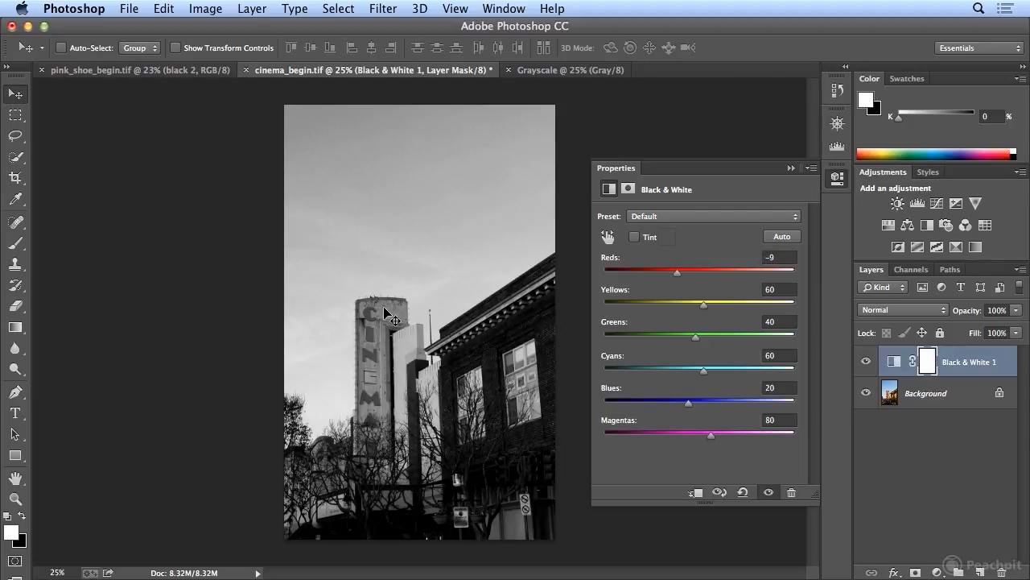
mouse_move(706, 306)
mouse_down()
mouse_move(739, 305)
mouse_move(706, 310)
mouse_move(738, 306)
mouse_move(726, 312)
mouse_up()
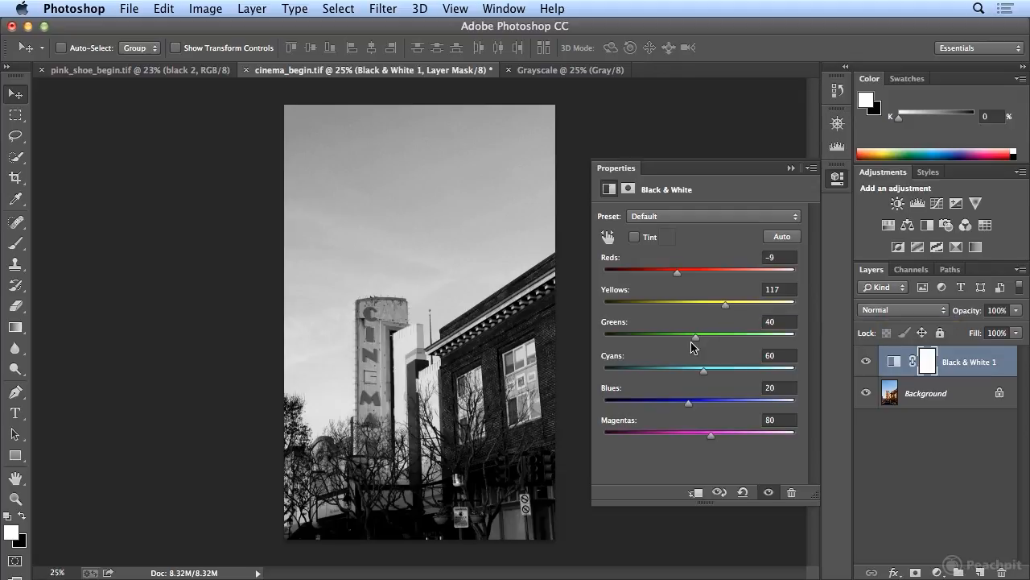
- Lower the Black & White adjustment's Greens to -93, comparing with the color original by toggling the layer's visibility
mouse_move(696, 336)
mouse_down()
mouse_move(649, 345)
mouse_move(724, 341)
mouse_move(683, 340)
mouse_up()
click(867, 362)
click(867, 362)
click(866, 362)
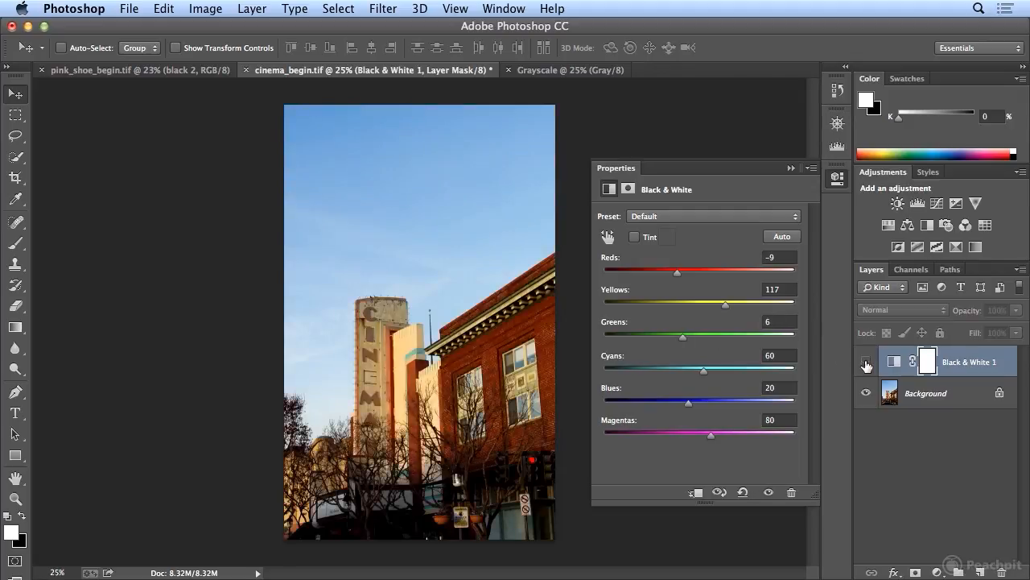
click(866, 362)
drag(684, 338, 649, 351)
- Darken the sky by balancing the Black & White adjustment's Cyans at 44 and Blues at -78
drag(706, 375, 680, 378)
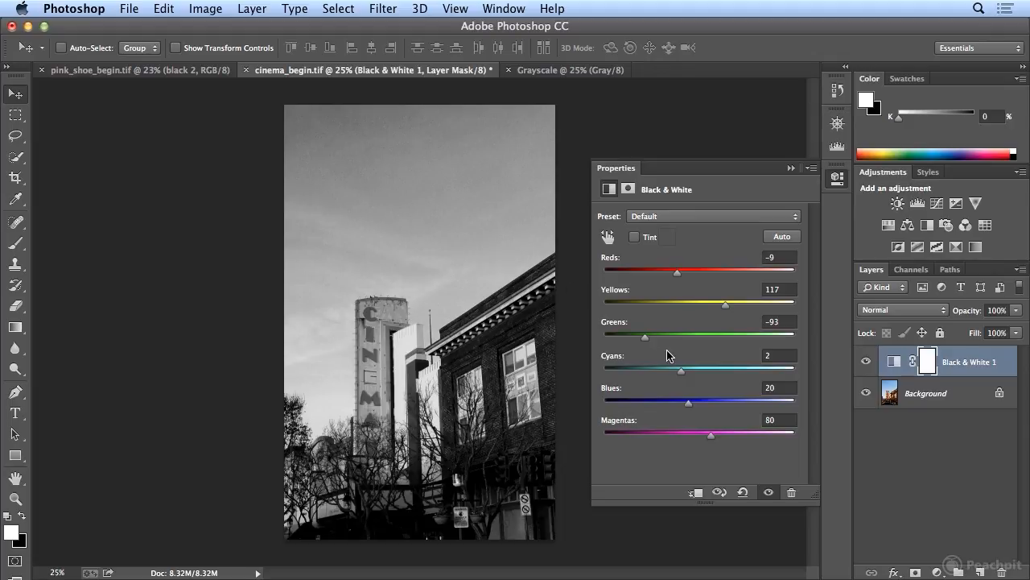
mouse_move(683, 380)
mouse_down()
mouse_move(713, 373)
mouse_move(647, 375)
mouse_move(711, 375)
mouse_move(666, 381)
mouse_up()
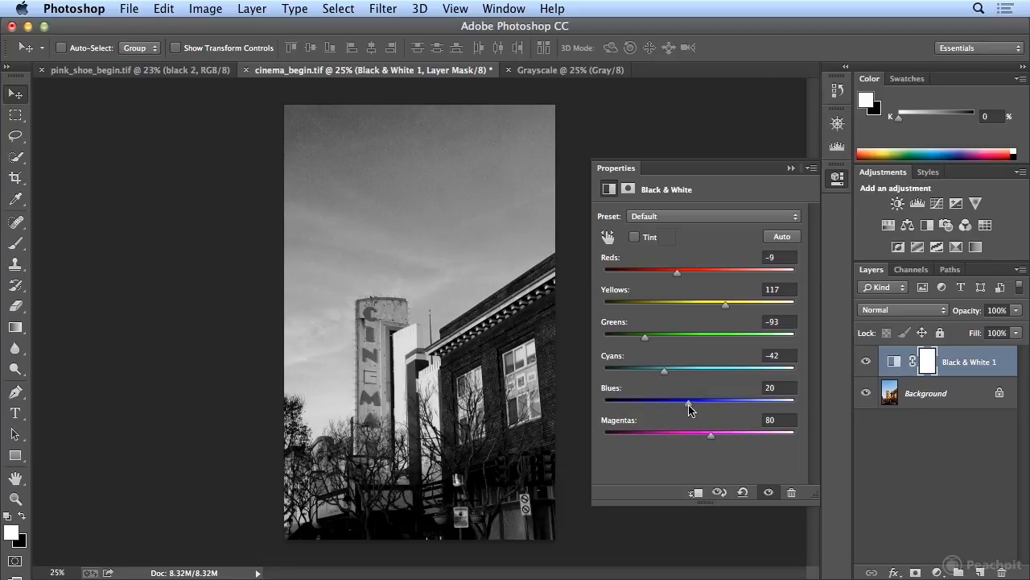
mouse_move(688, 404)
mouse_down()
mouse_move(763, 405)
mouse_move(671, 413)
mouse_up()
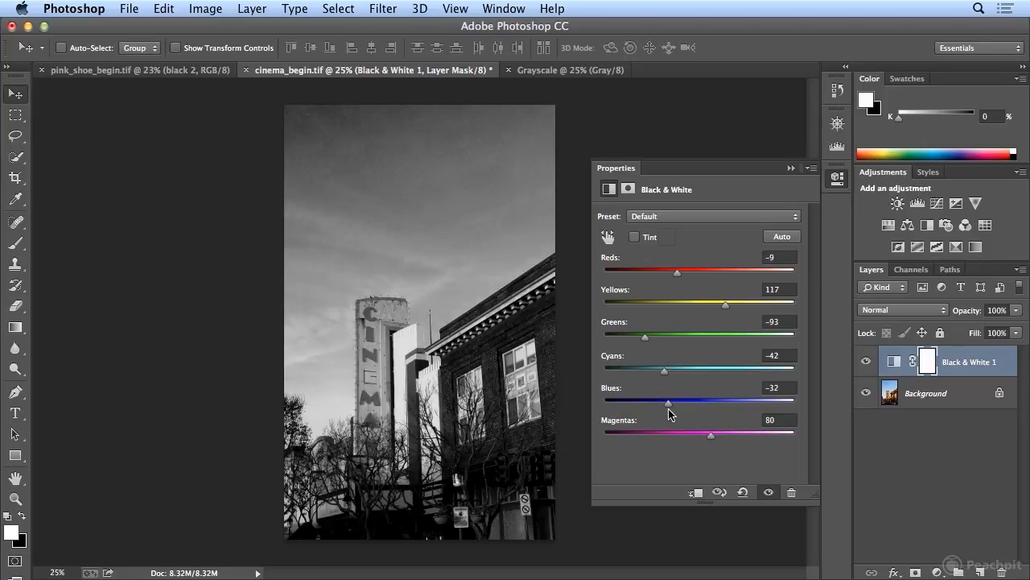
drag(665, 371, 705, 372)
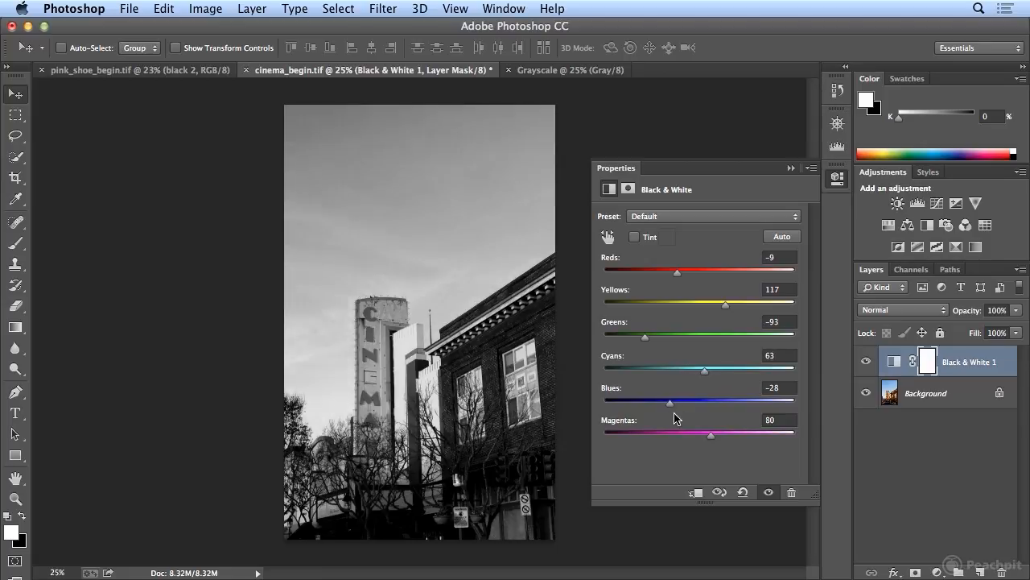
drag(670, 410, 655, 409)
mouse_move(712, 374)
mouse_down()
mouse_move(731, 372)
mouse_move(697, 371)
mouse_move(716, 379)
mouse_move(699, 379)
mouse_up()
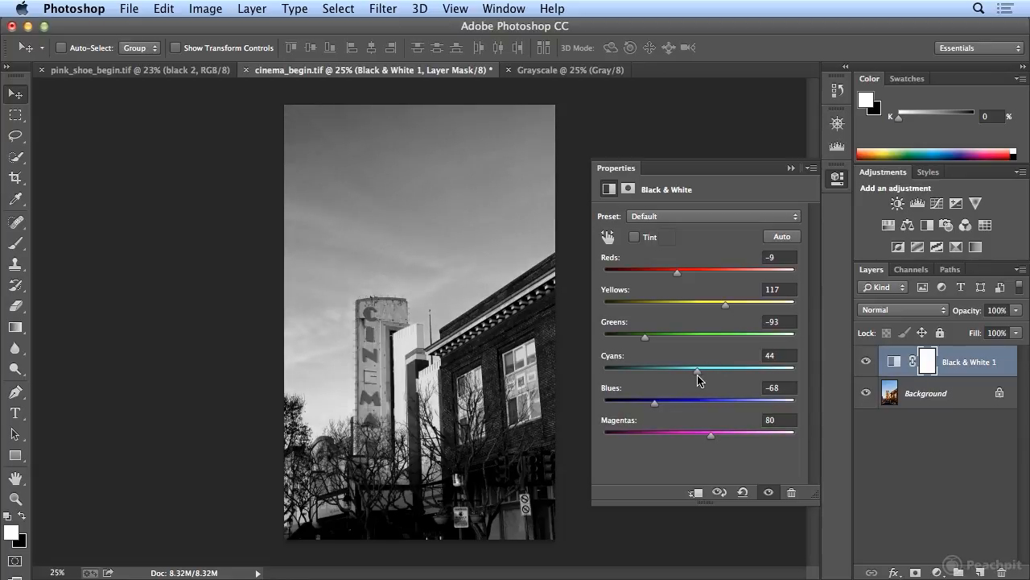
drag(654, 402, 650, 407)
- Set the Black & White adjustment's Magentas to 52 and Yellows to 151, and collapse its properties
mouse_move(711, 435)
mouse_down()
mouse_move(663, 437)
mouse_move(701, 437)
mouse_up()
drag(723, 308, 746, 310)
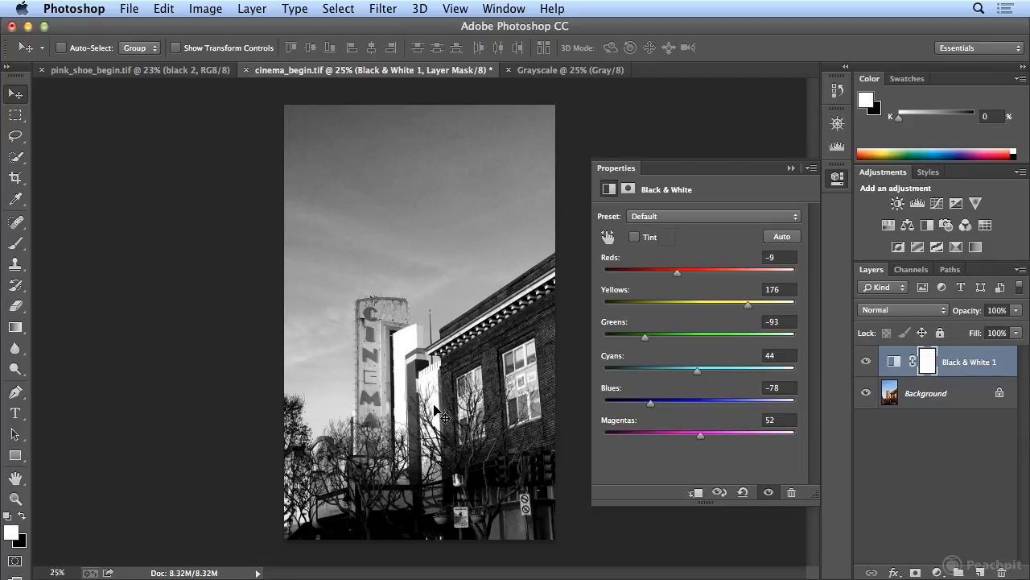
drag(748, 309, 738, 311)
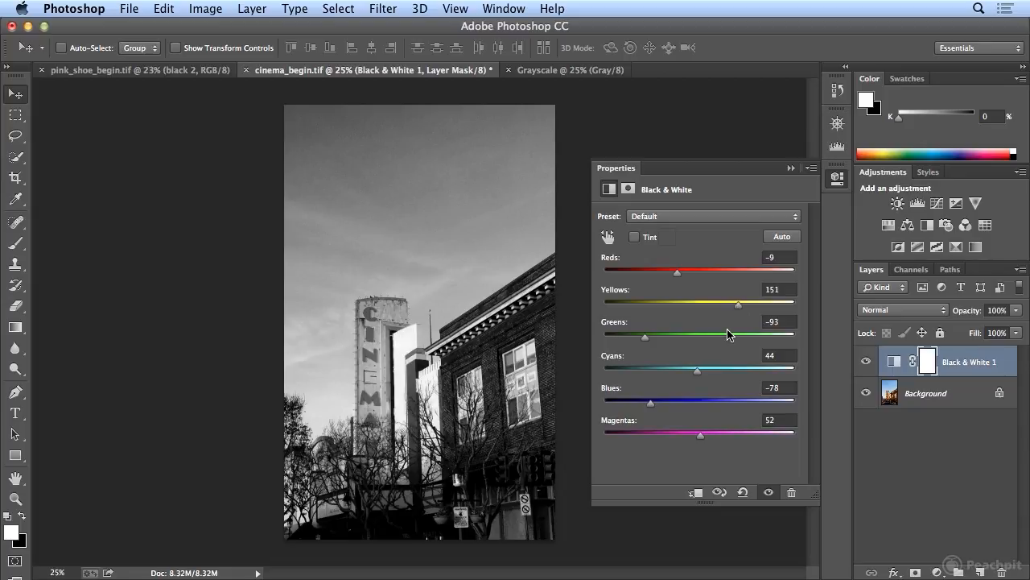
click(838, 184)
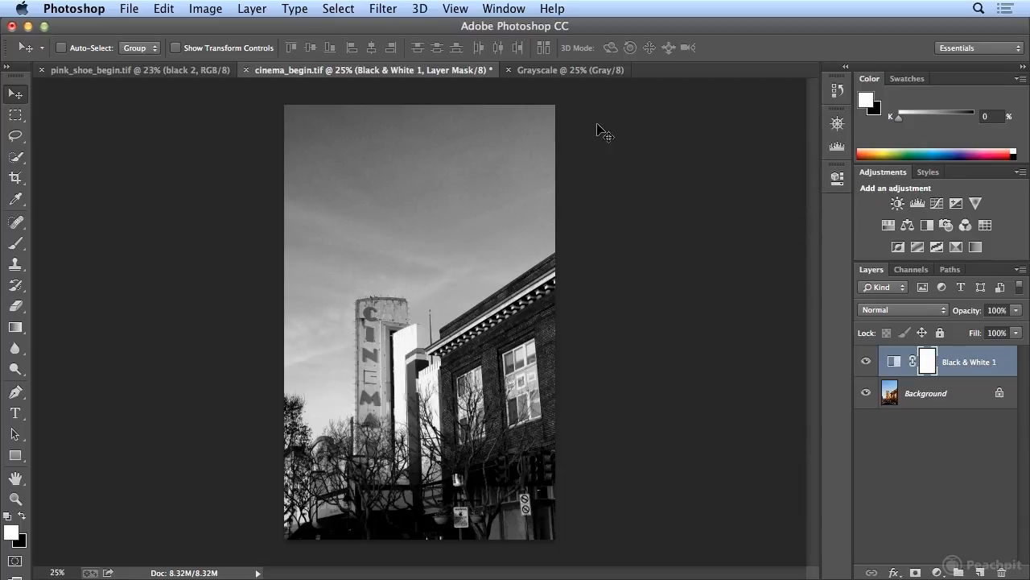
- Place the Grayscale document side by side with cinema_begin.tif and reopen the latter's Black & White adjustment properties
click(559, 71)
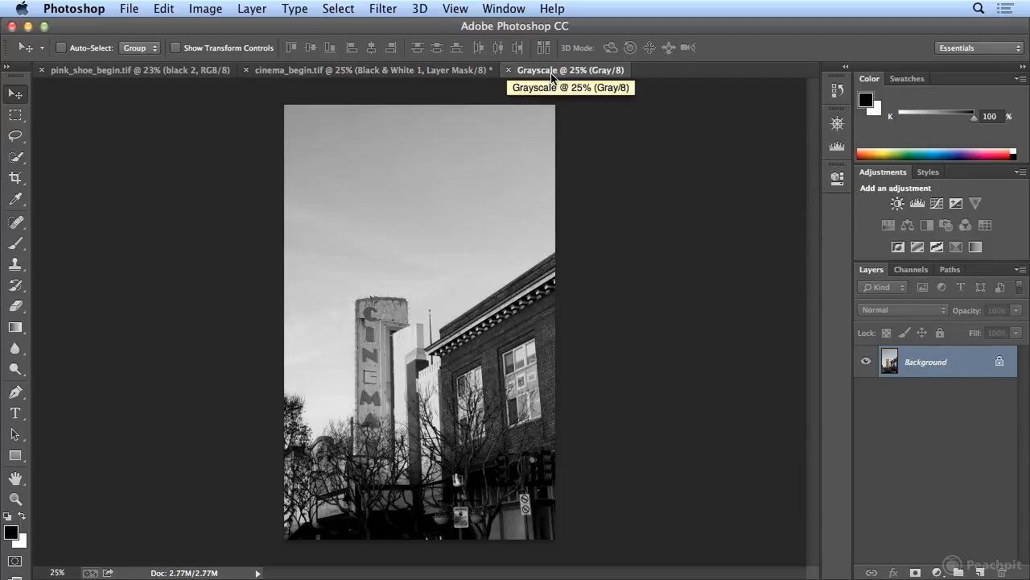
drag(551, 76, 821, 125)
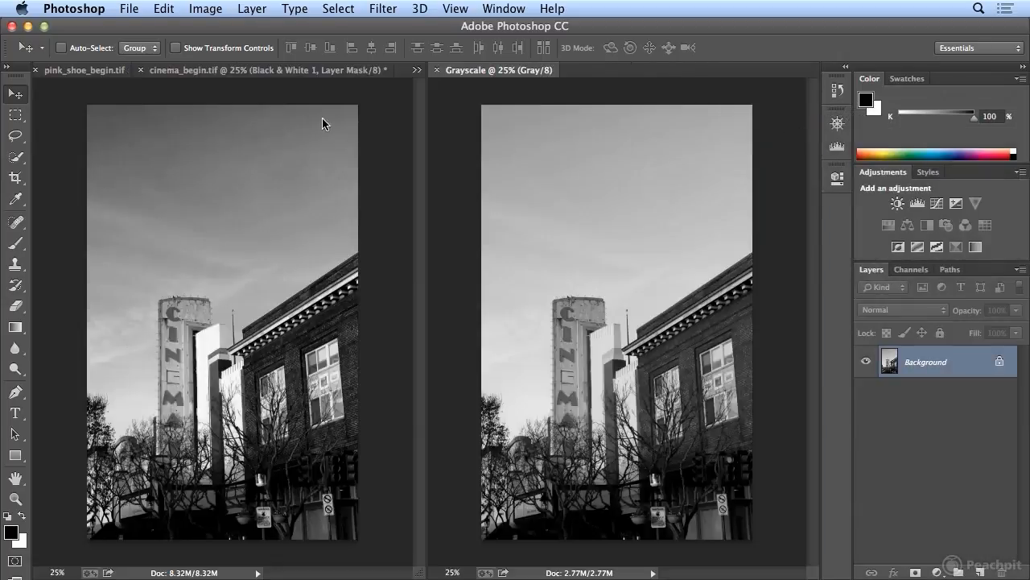
click(202, 71)
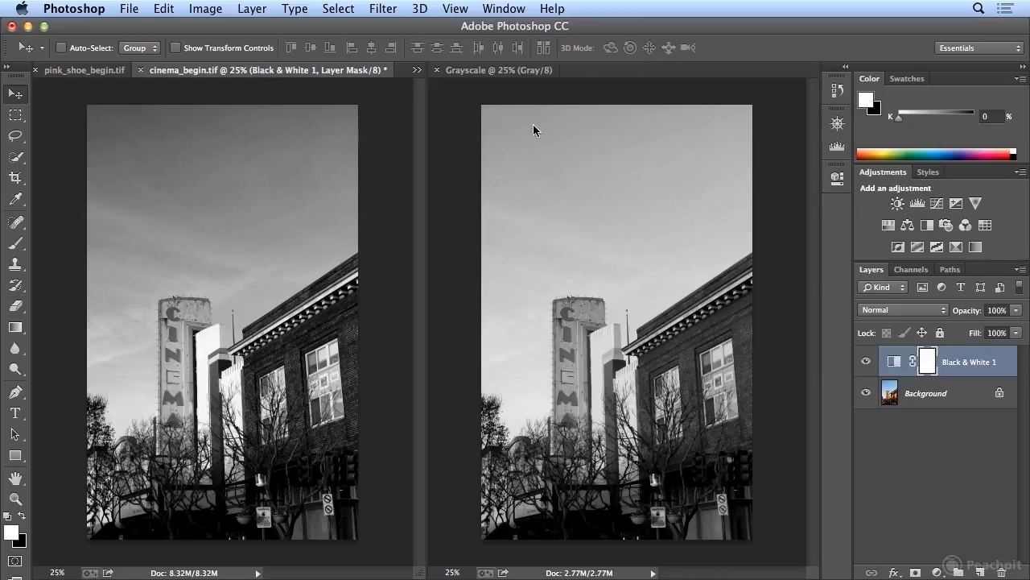
click(836, 179)
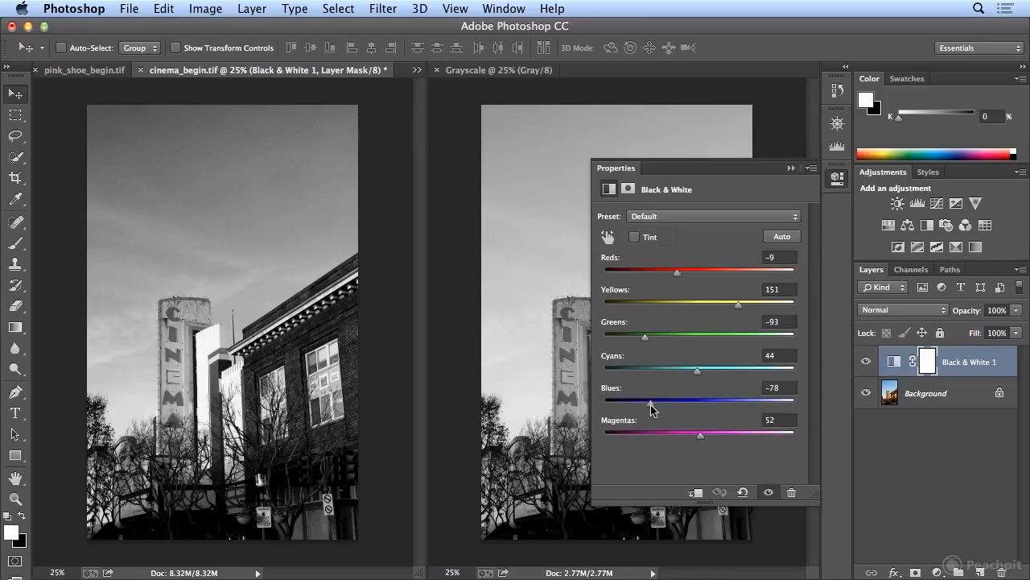
- Set the cinema photo's Black & White adjustment to Blues -19 and Yellows 222, and collapse its properties
drag(653, 408, 677, 406)
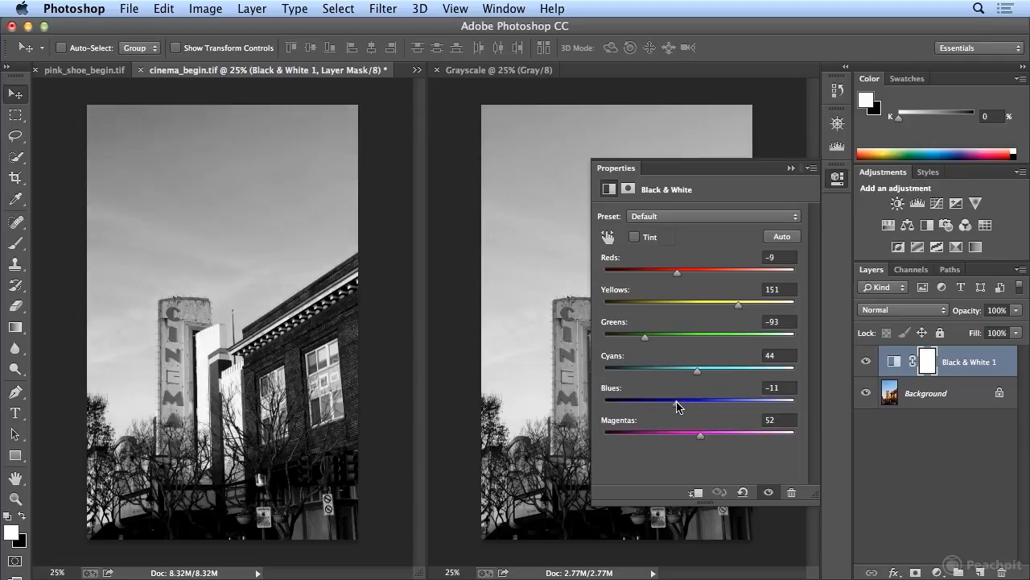
drag(737, 305, 768, 310)
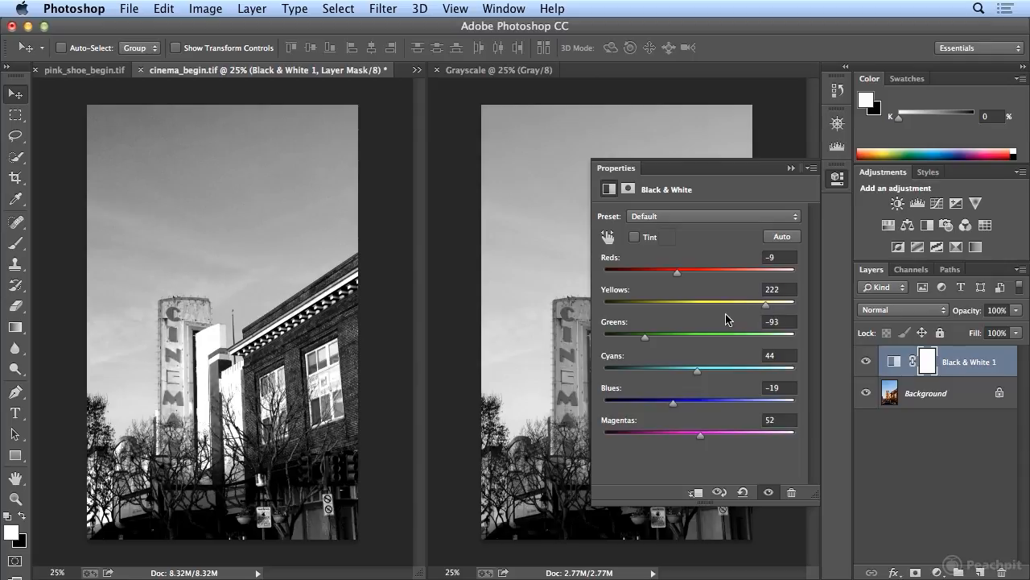
click(841, 186)
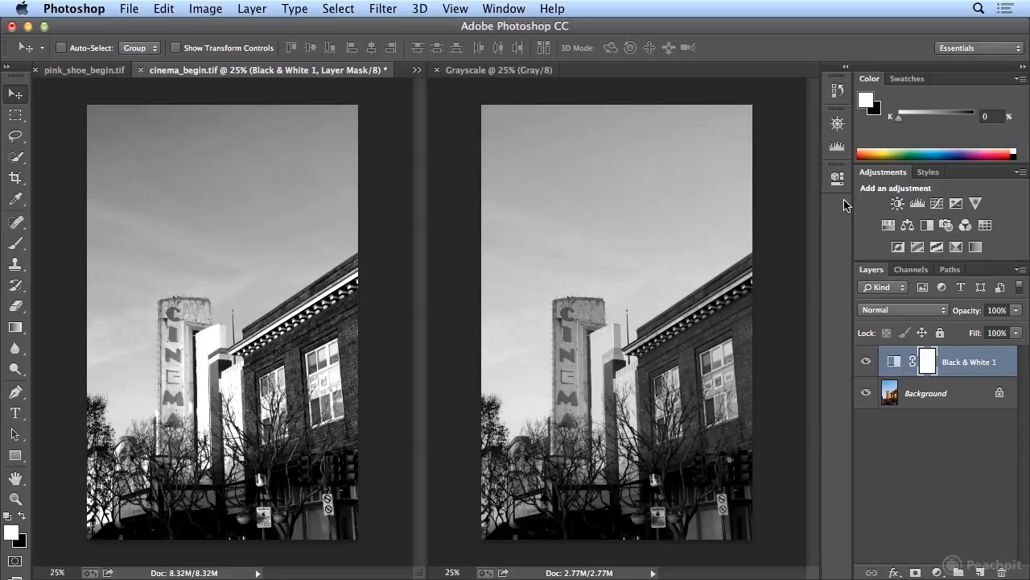
- Convert pink_shoe_begin.tif to Grayscale mode, discarding its color information and turning off the repeated warning
click(84, 70)
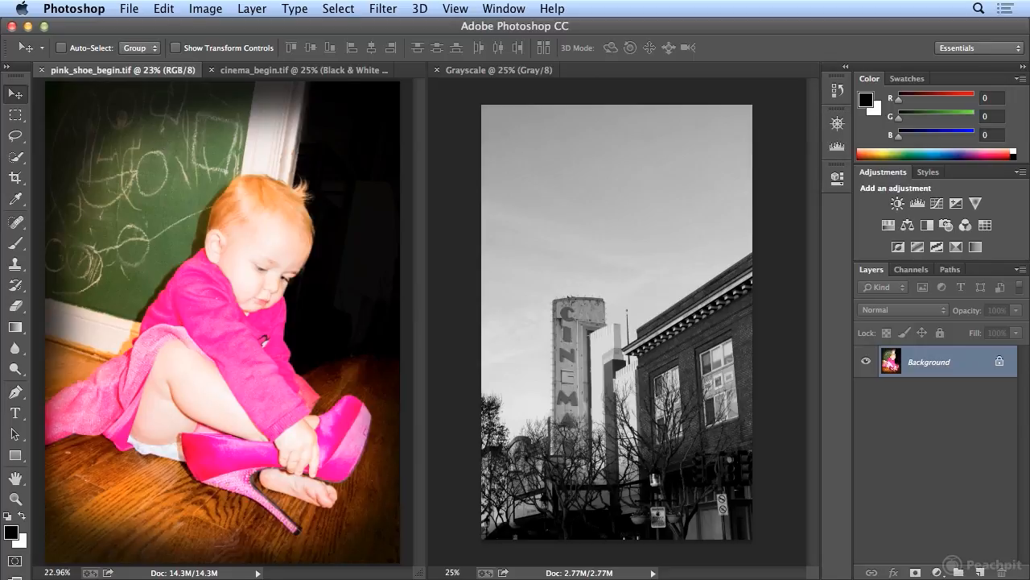
click(205, 8)
mouse_move(257, 28)
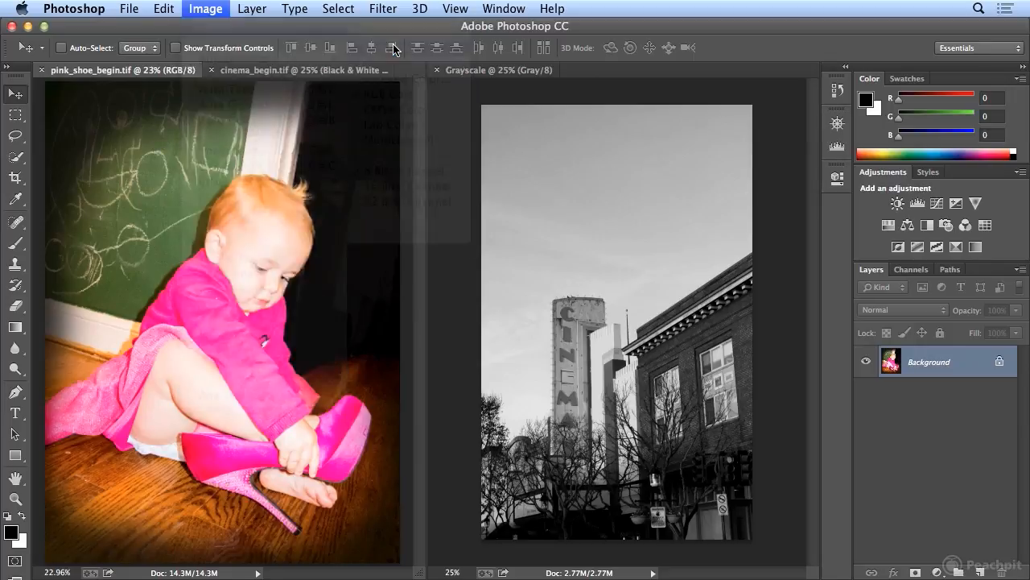
click(393, 48)
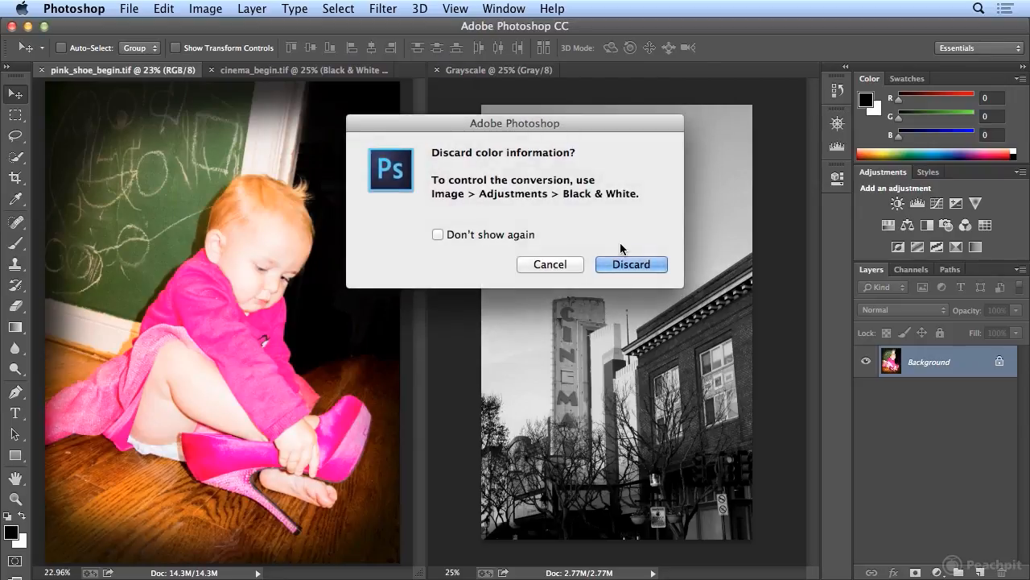
click(437, 234)
click(628, 262)
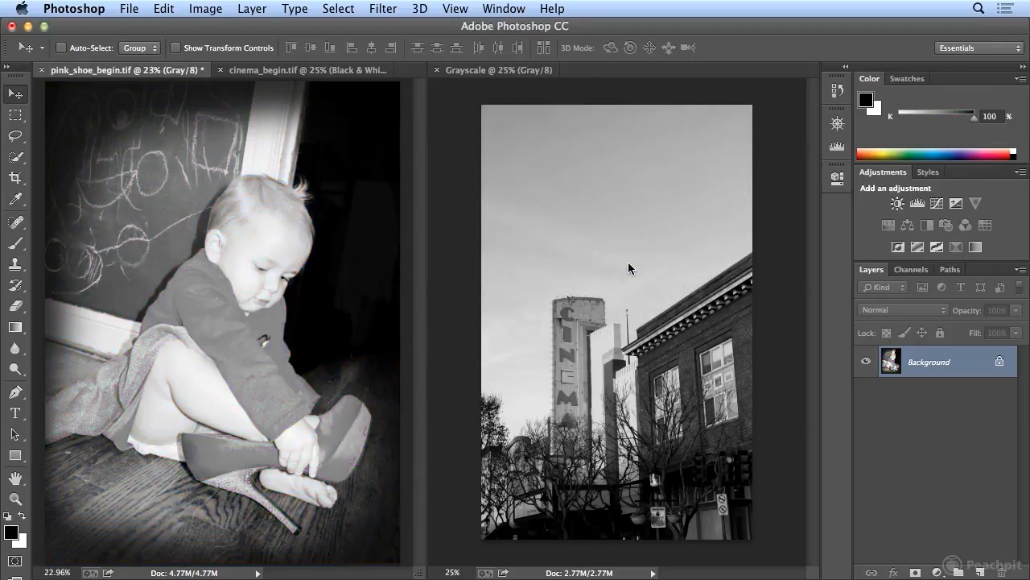
- Create a new document from the Grayscale history state, place it beside pink_shoe_begin.tif and enlarge its view to 25%
click(832, 98)
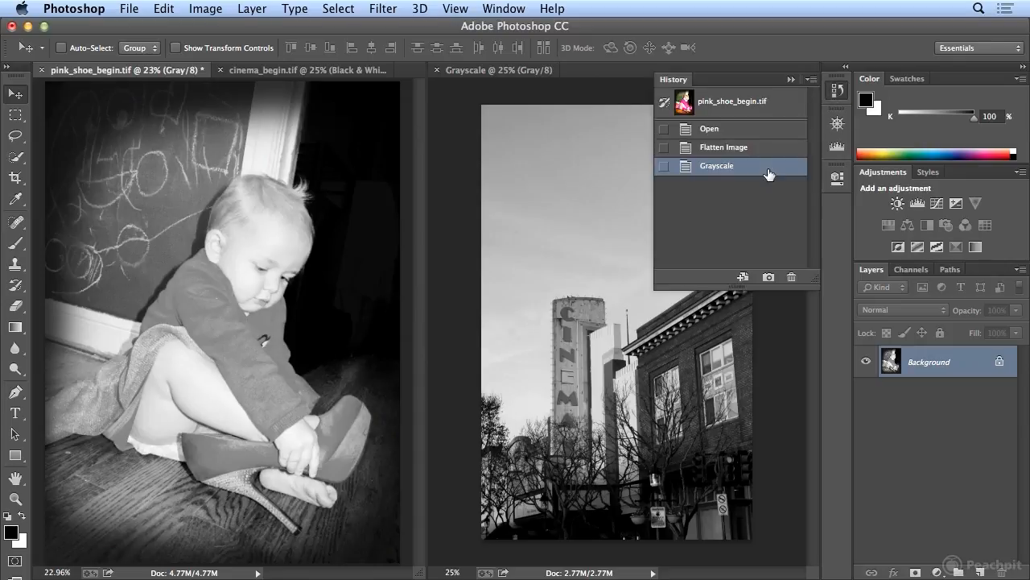
click(742, 278)
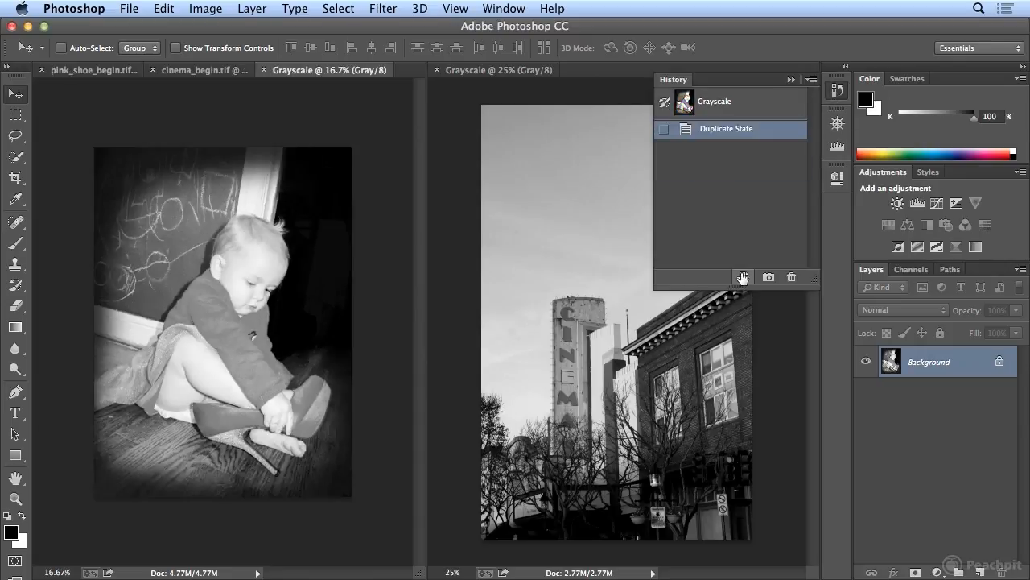
drag(322, 75, 487, 75)
click(845, 97)
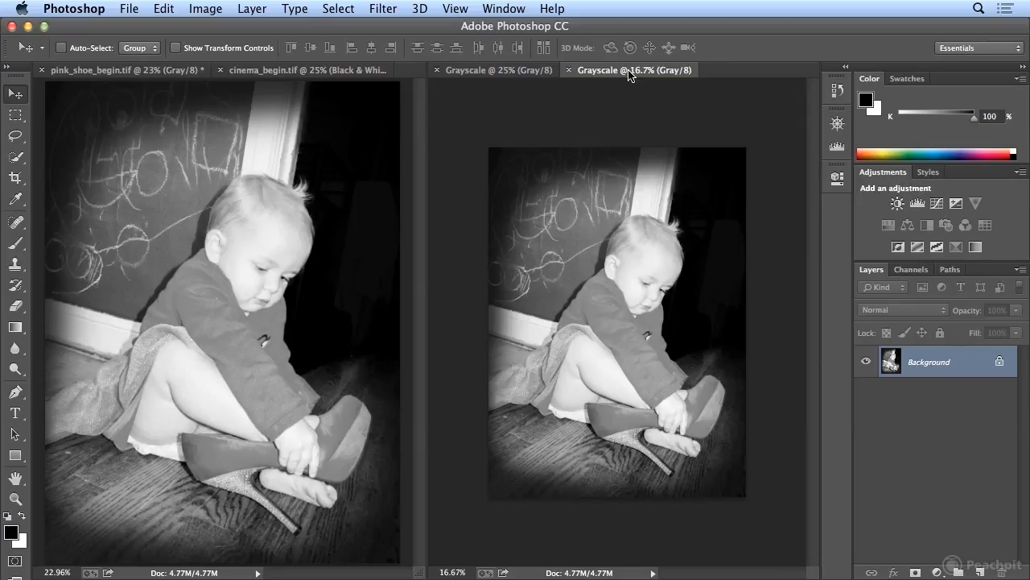
key(super+equal)
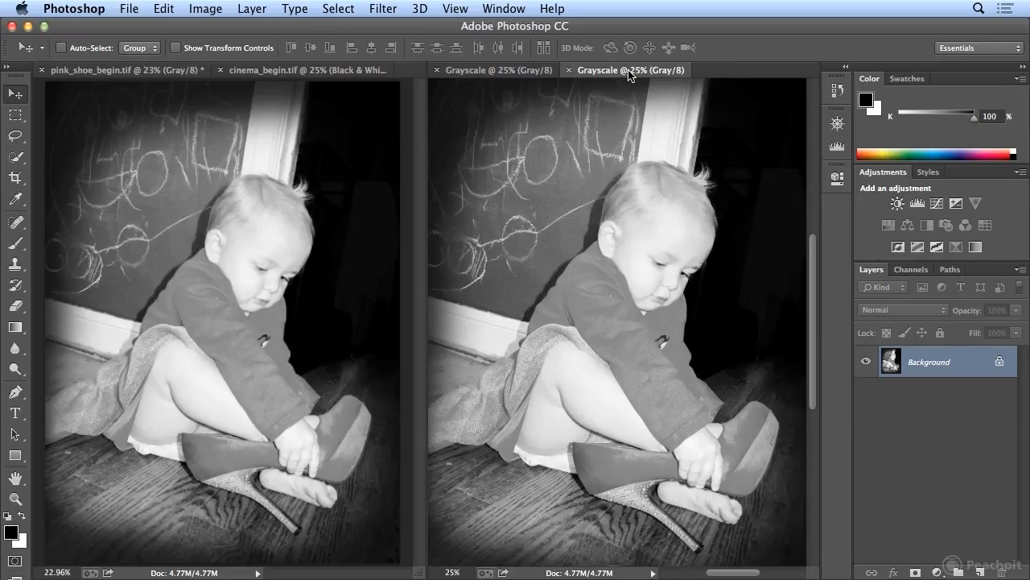
- Undo the Grayscale conversion of pink_shoe_begin.tif
click(172, 74)
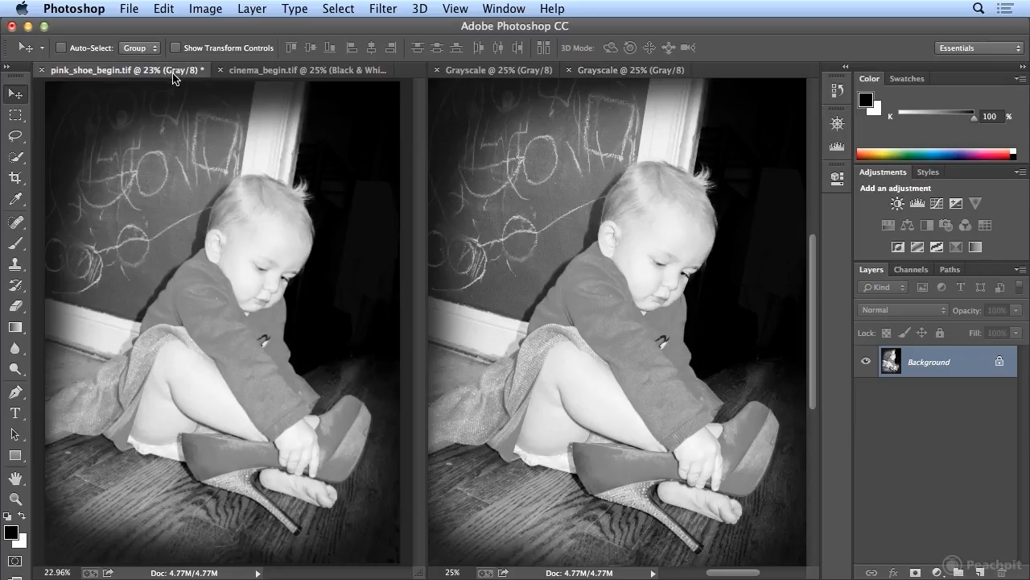
click(164, 8)
click(170, 28)
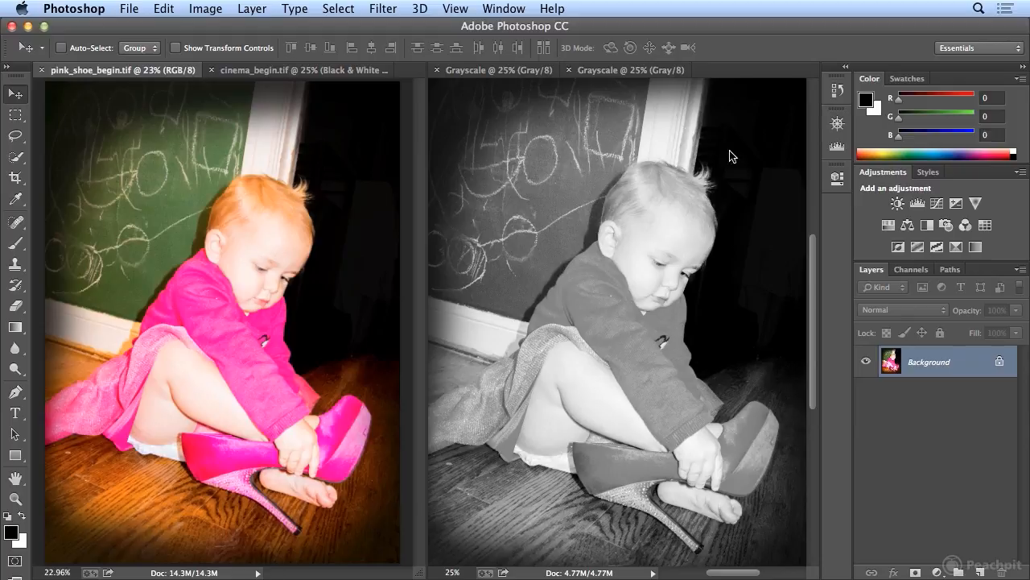
- Add a Black & White adjustment layer to pink_shoe_begin.tif, collapsing its properties briefly to compare with the Grayscale version
click(928, 226)
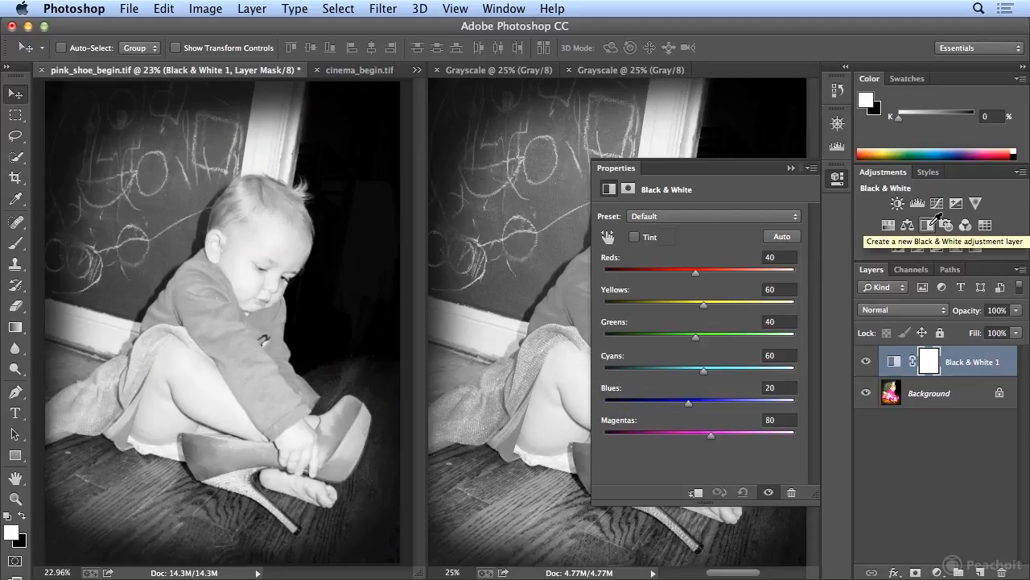
click(840, 180)
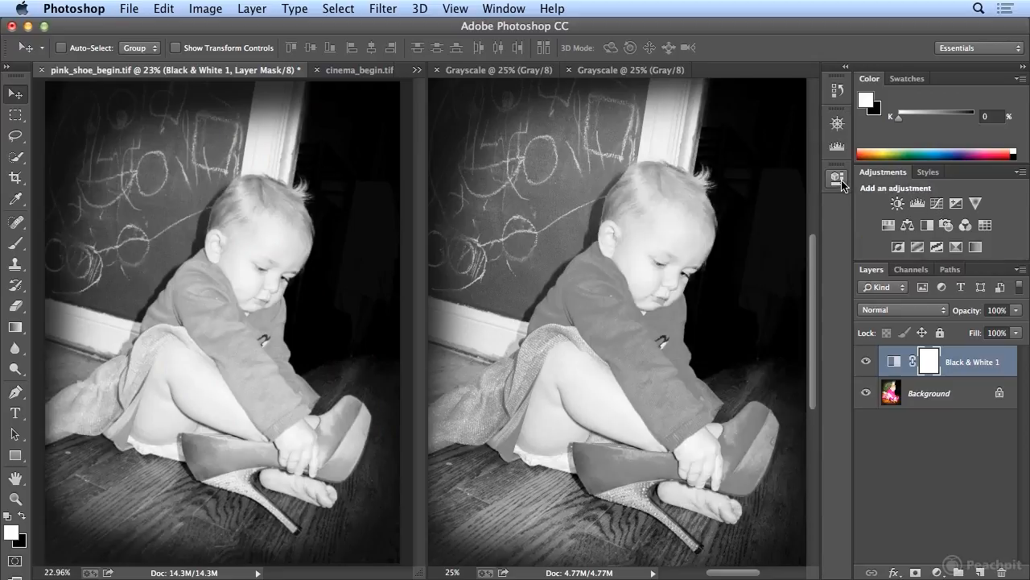
click(838, 178)
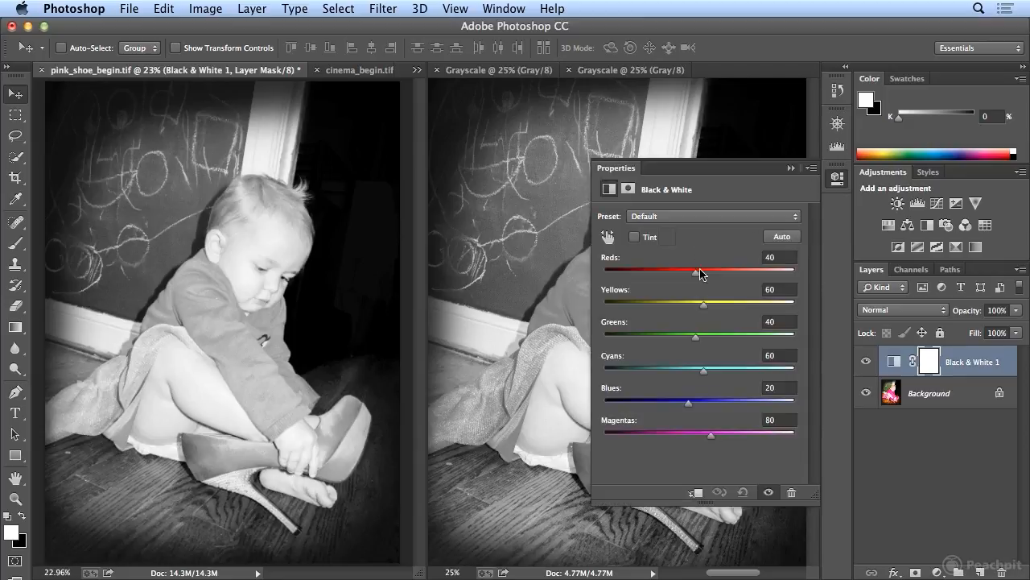
- Lower the Black & White adjustment's Reds to -45 and compare with the color original by toggling the layer's visibility
mouse_move(694, 277)
mouse_down()
mouse_move(683, 276)
mouse_move(706, 276)
mouse_move(675, 276)
mouse_up()
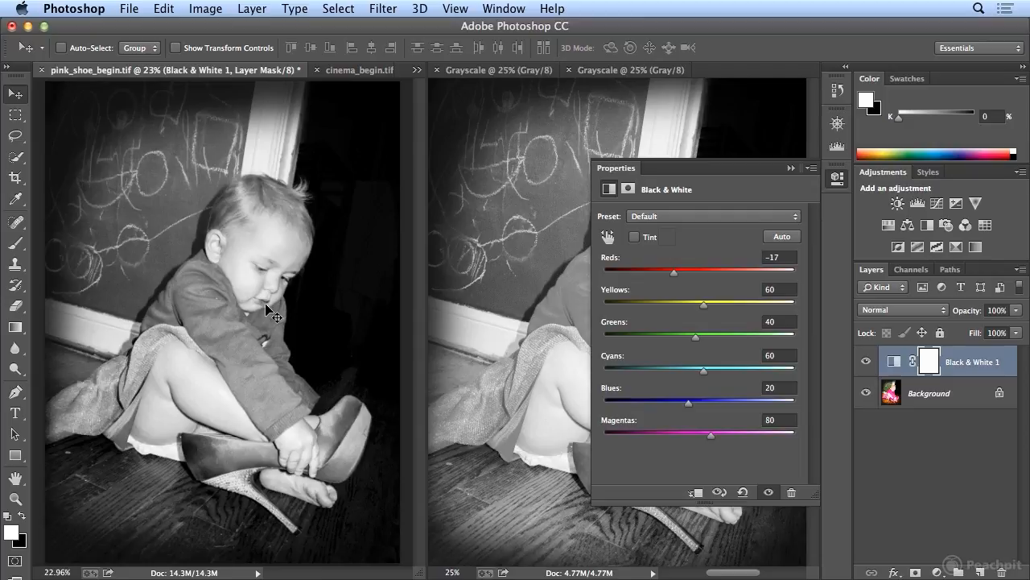
mouse_move(676, 277)
mouse_down()
mouse_move(696, 277)
mouse_move(663, 278)
mouse_up()
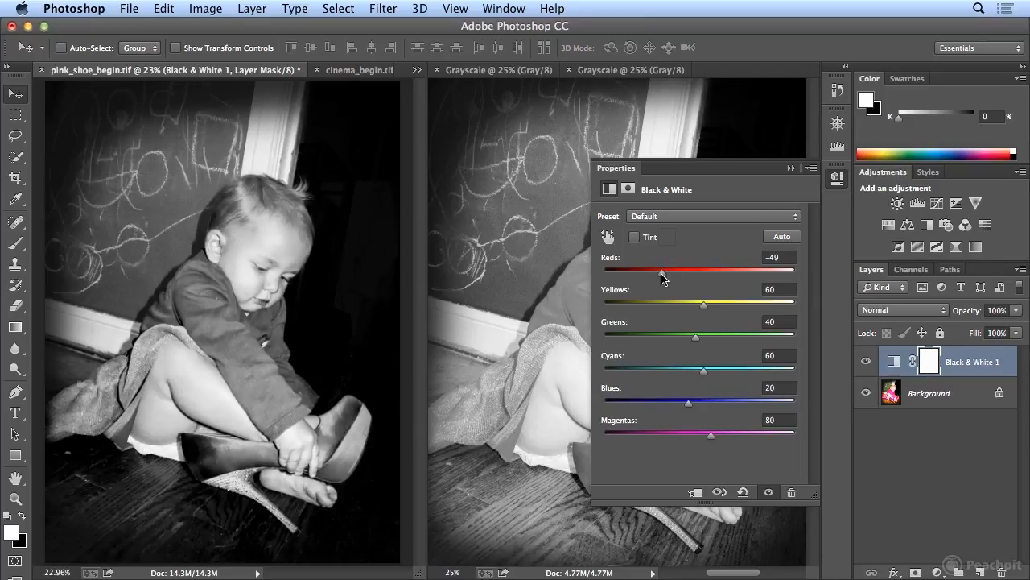
click(866, 362)
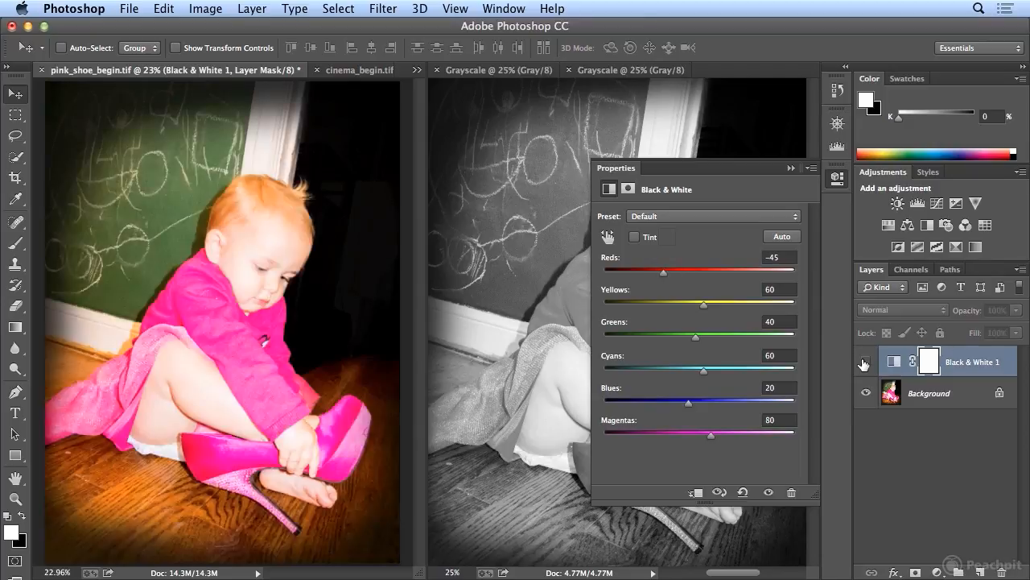
click(865, 362)
click(866, 362)
click(866, 363)
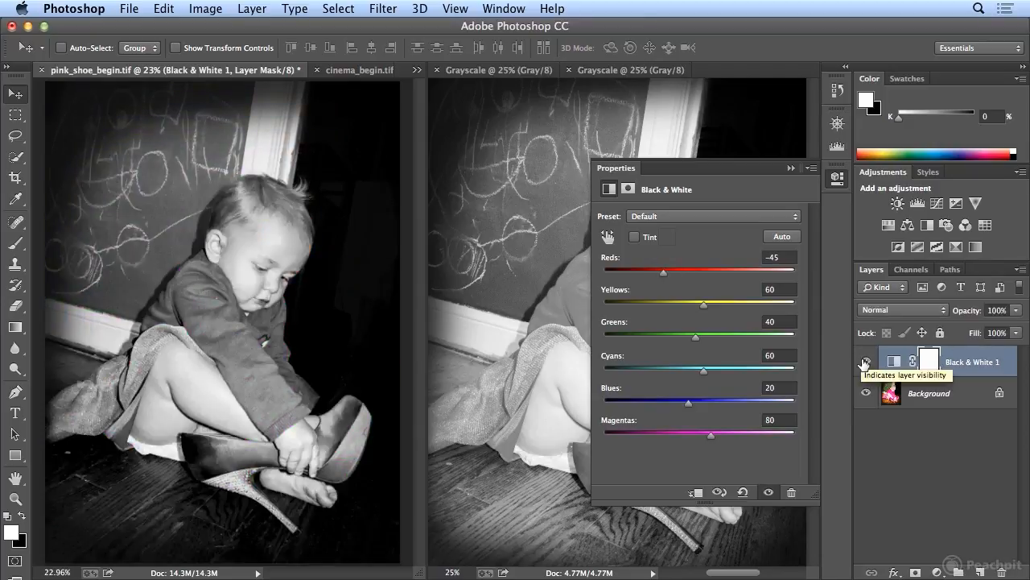
- Balance the skin and floor tones by setting the Black & White adjustment's Reds to -21 and Yellows to 63
mouse_move(665, 280)
mouse_down()
mouse_move(637, 278)
mouse_move(651, 278)
mouse_up()
drag(652, 278, 666, 273)
mouse_move(704, 304)
mouse_down()
mouse_move(737, 306)
mouse_move(652, 308)
mouse_move(719, 299)
mouse_move(688, 306)
mouse_up()
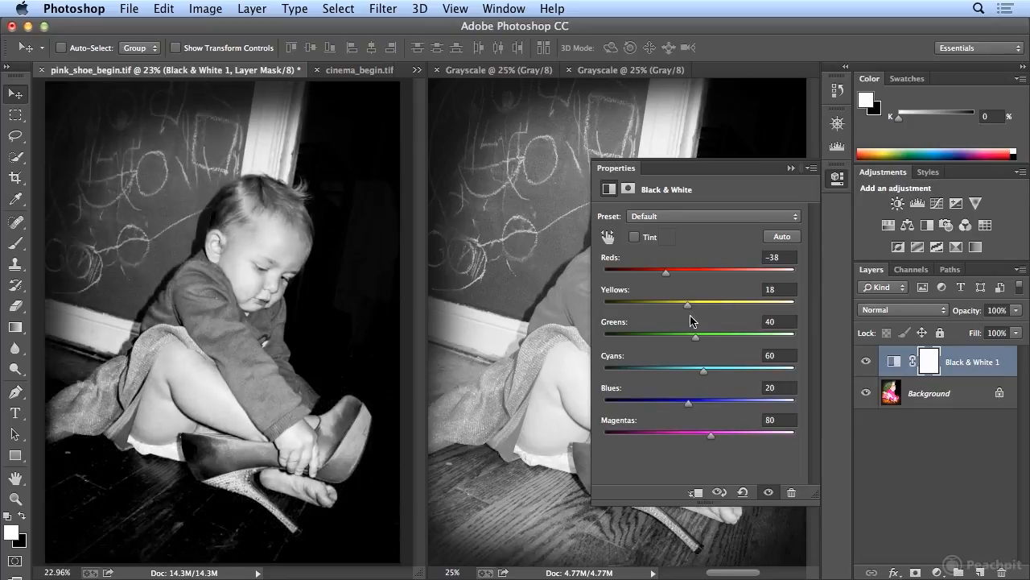
mouse_move(688, 307)
mouse_down()
mouse_move(657, 308)
mouse_move(729, 307)
mouse_move(704, 307)
mouse_up()
drag(665, 274, 673, 277)
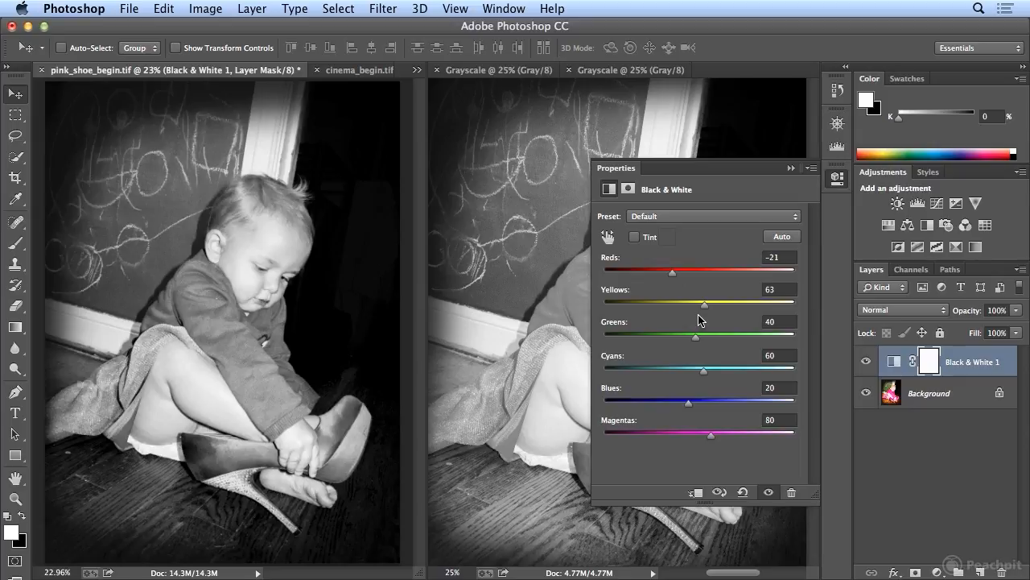
- Darken the chalkboard with Greens at -55, and set Cyans to 84 and Blues to 92 in the Black & White adjustment
drag(697, 343, 592, 354)
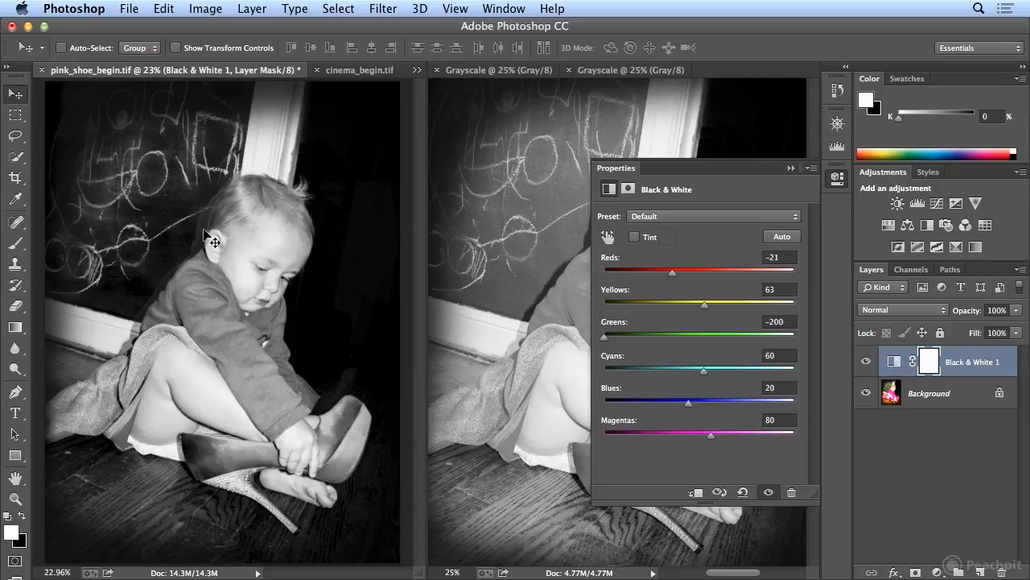
drag(604, 338, 660, 339)
drag(704, 371, 711, 393)
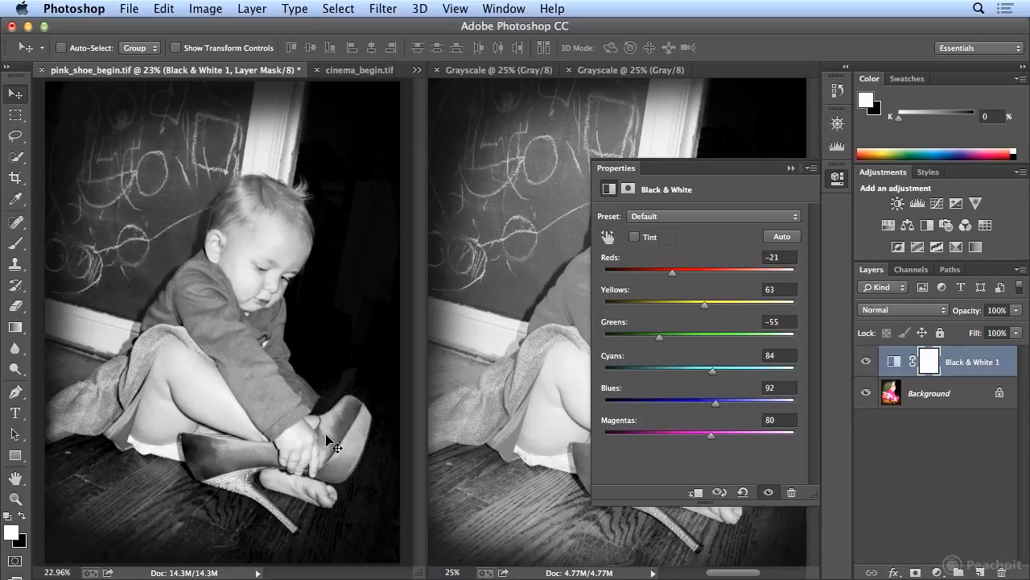
- Darken the sweater and shoe by setting Magentas to 6 and Reds to -11, and collapse the adjustment's properties
mouse_move(711, 437)
mouse_down()
mouse_move(671, 437)
mouse_move(696, 436)
mouse_up()
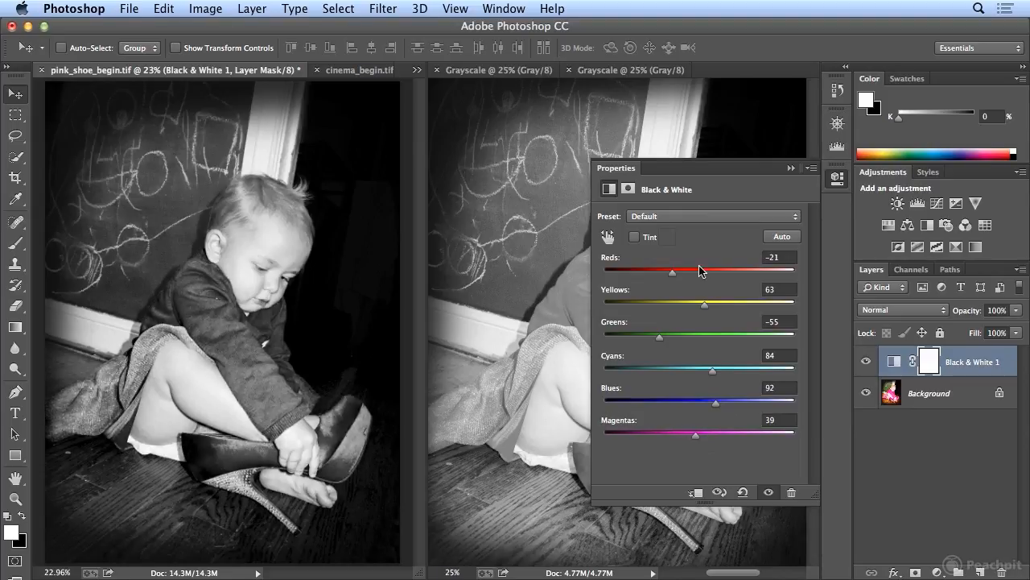
mouse_move(672, 272)
mouse_down()
mouse_move(690, 278)
mouse_move(662, 286)
mouse_move(674, 290)
mouse_up()
mouse_move(696, 433)
mouse_down()
mouse_move(659, 436)
mouse_move(679, 437)
mouse_up()
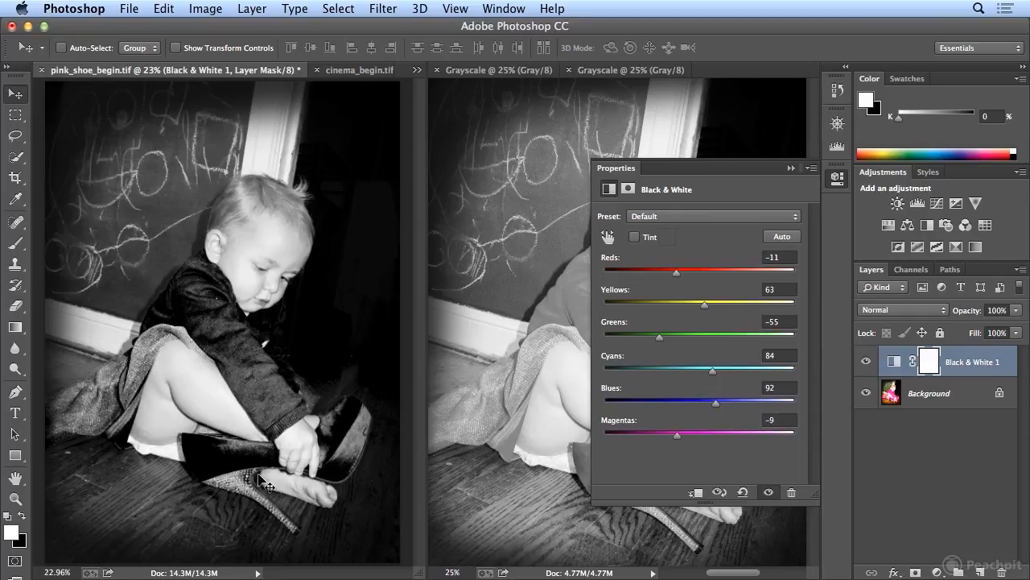
drag(685, 441, 684, 434)
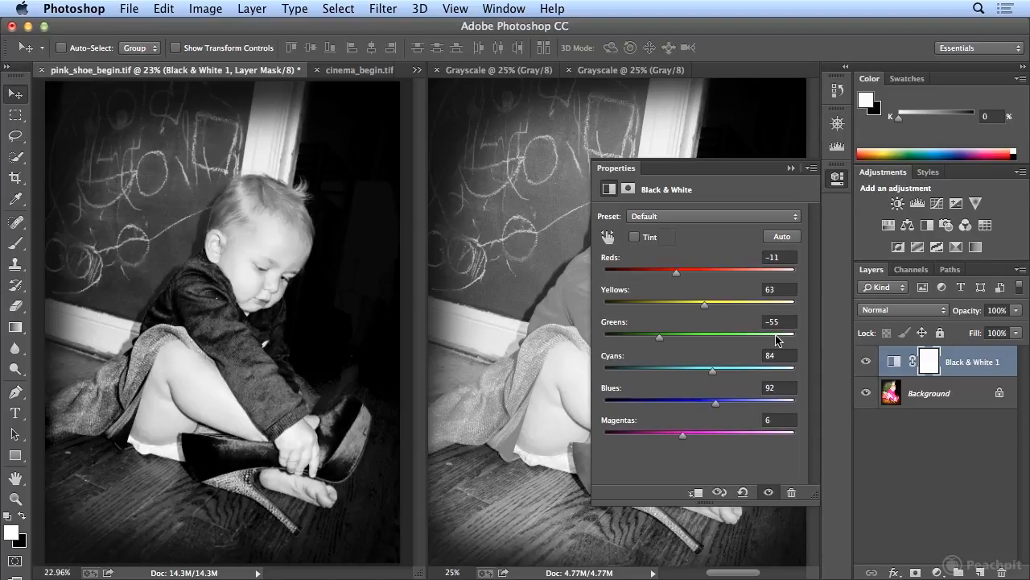
click(839, 178)
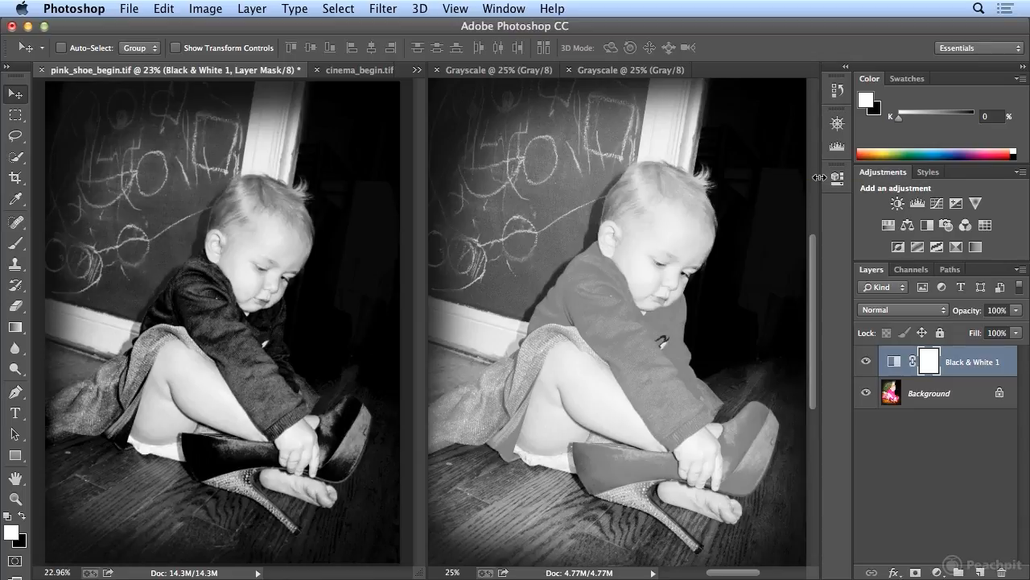